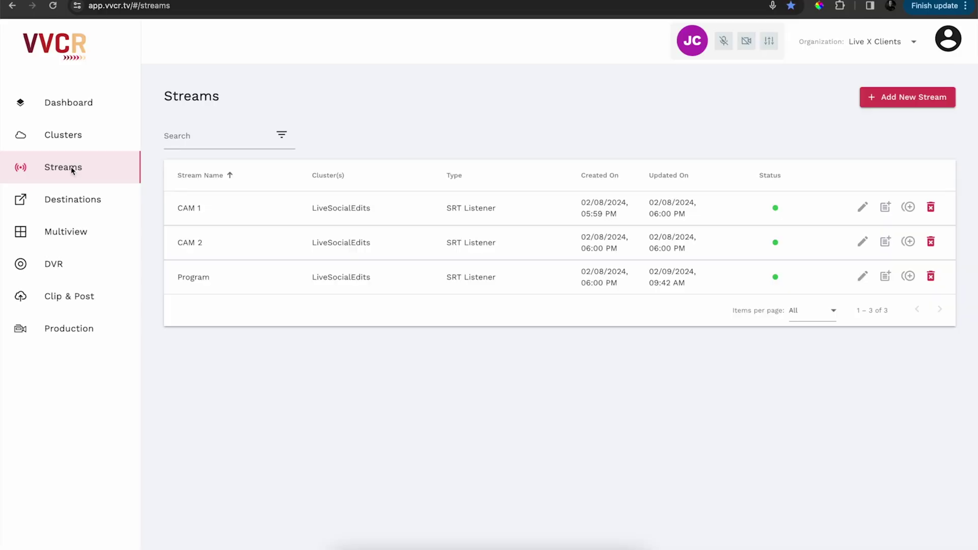
Step: Expand the Program stream's outputs and preview its video, then close the preview
left_click(267, 283)
left_click(258, 308)
scroll(404, 374, "down", 2)
scroll(404, 374, "down", 3)
left_click(902, 480)
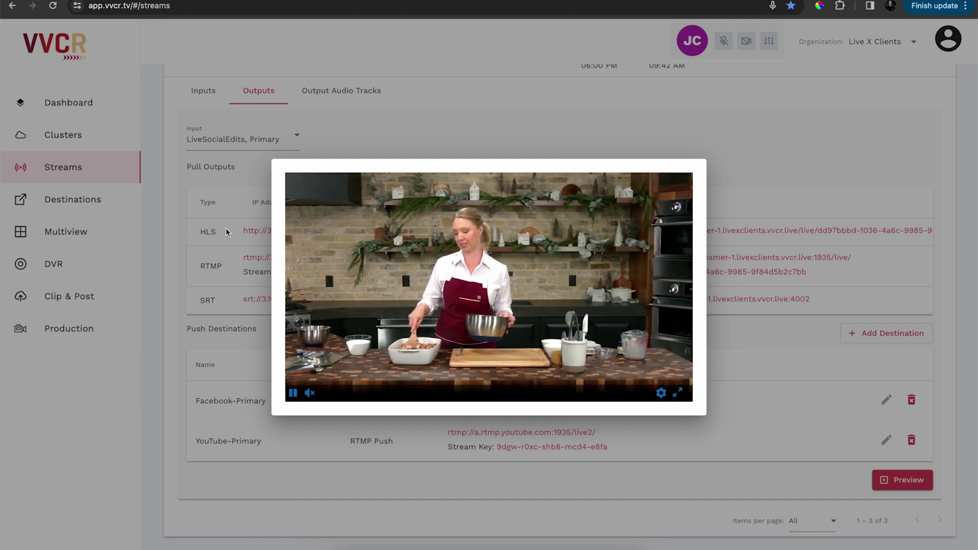
left_click(243, 166)
Step: Collapse the Program row and check the Facebook and YouTube destinations before heading to Production
scroll(243, 166, "up", 3)
left_click(230, 199)
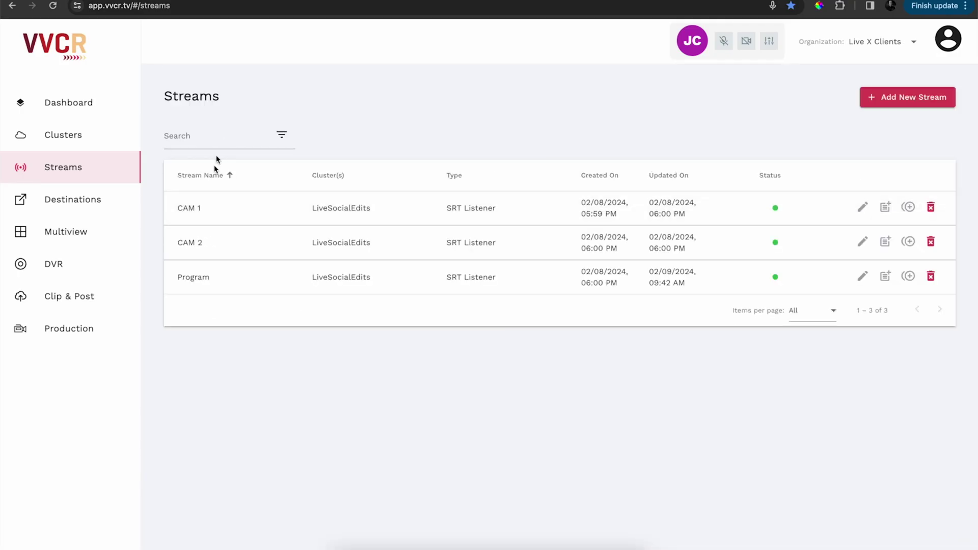
left_click(81, 198)
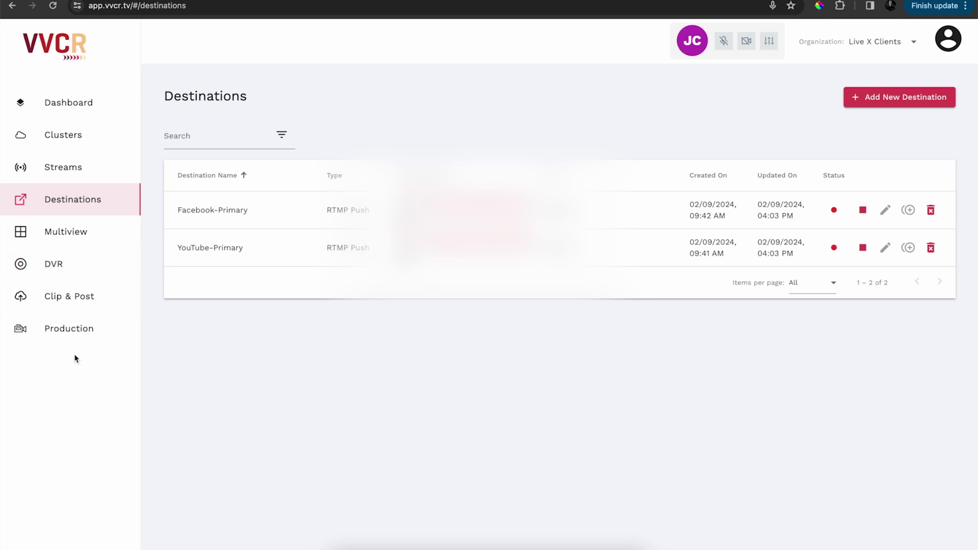
left_click(83, 329)
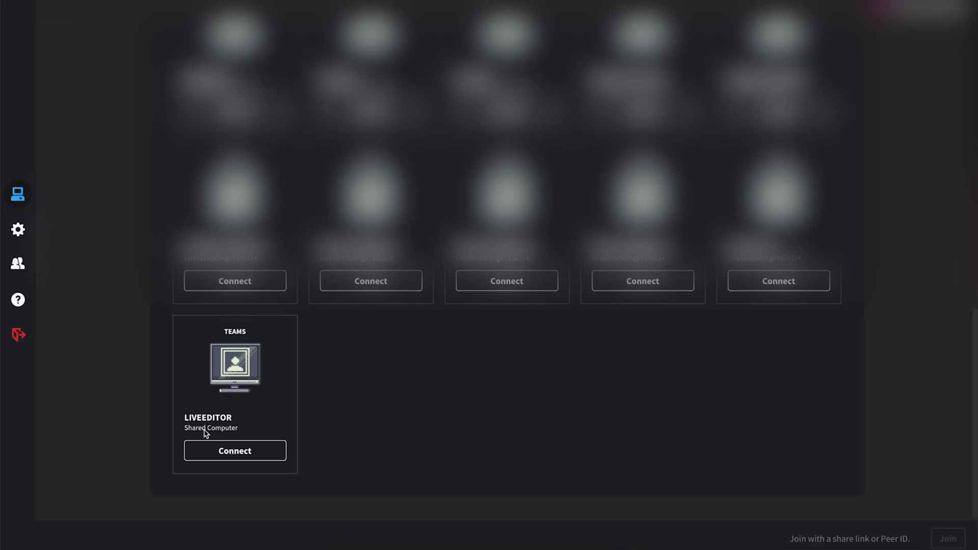
left_click(214, 449)
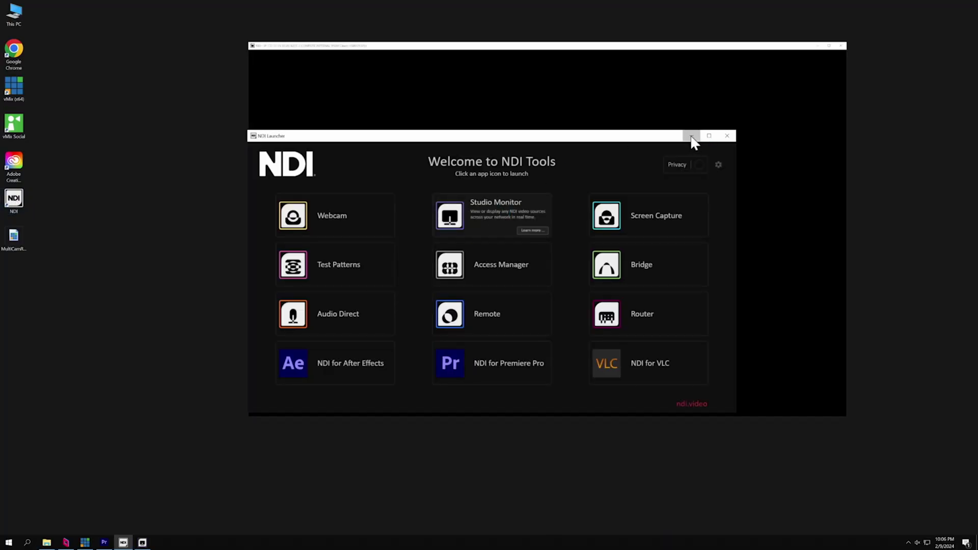
Step: Minimize the NDI launcher, start recording the kitchen feed in Studio Monitor, and switch to Premiere Pro
left_click(691, 135)
left_click_drag(566, 52, 519, 53)
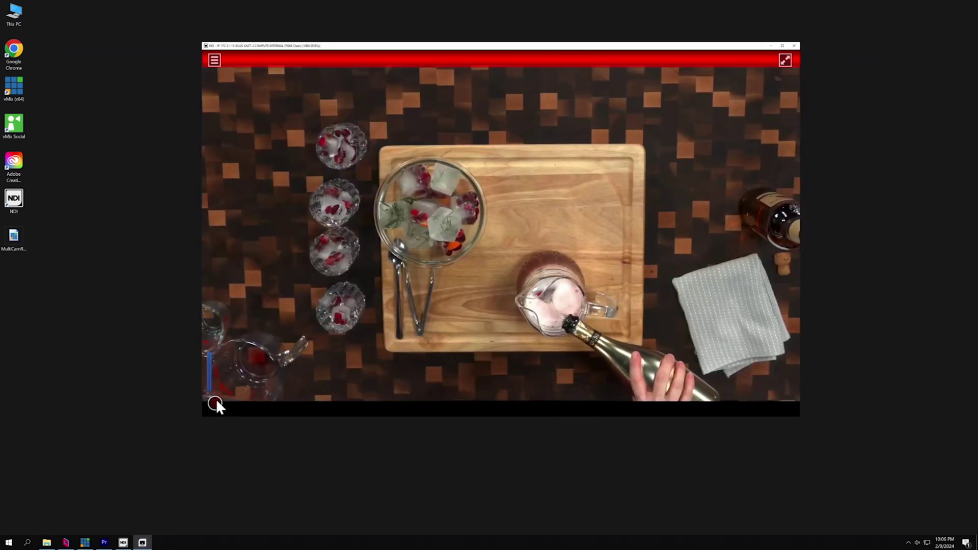
left_click(215, 404)
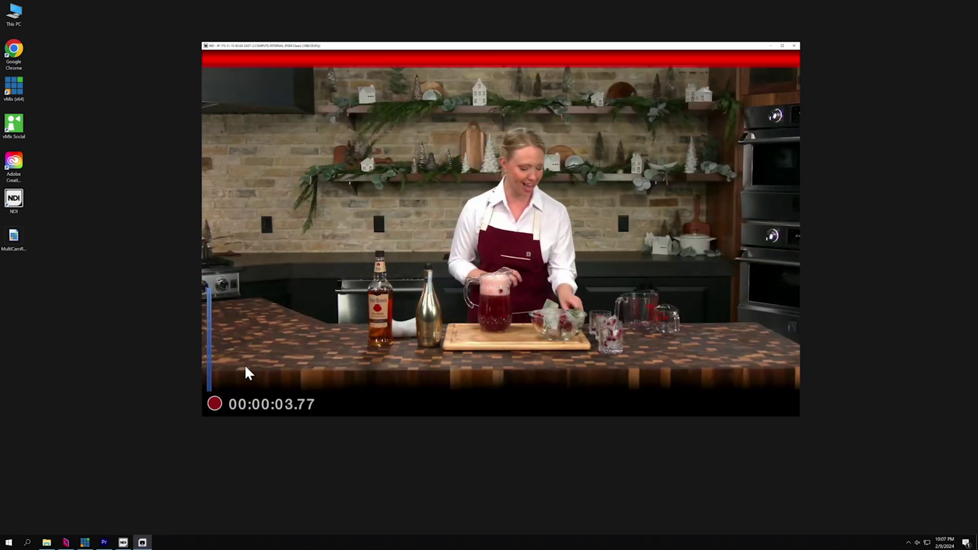
left_click(104, 542)
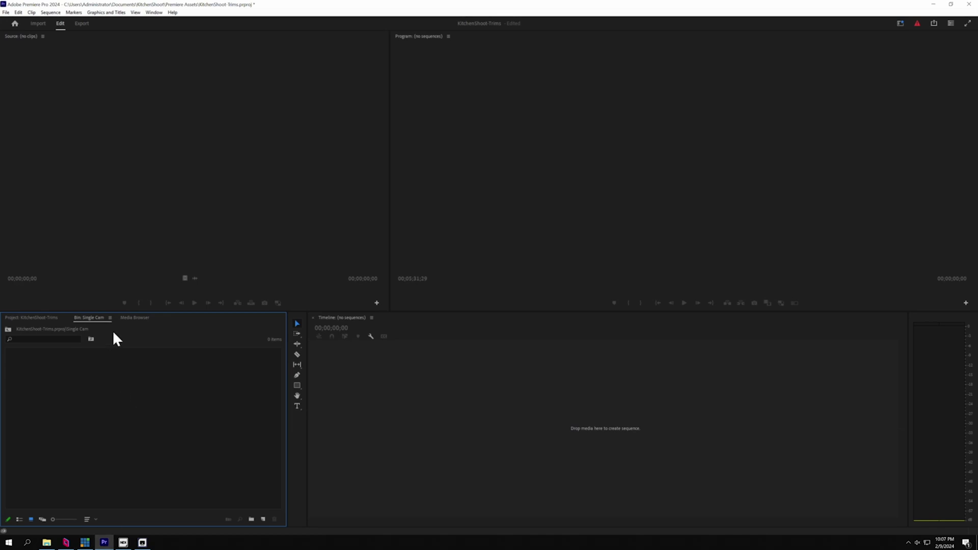
Step: Import PGM Clean (2).mov from KitchenShoot > SingleCam into the Single Cam bin and load it in the Source monitor
double_click(113, 387)
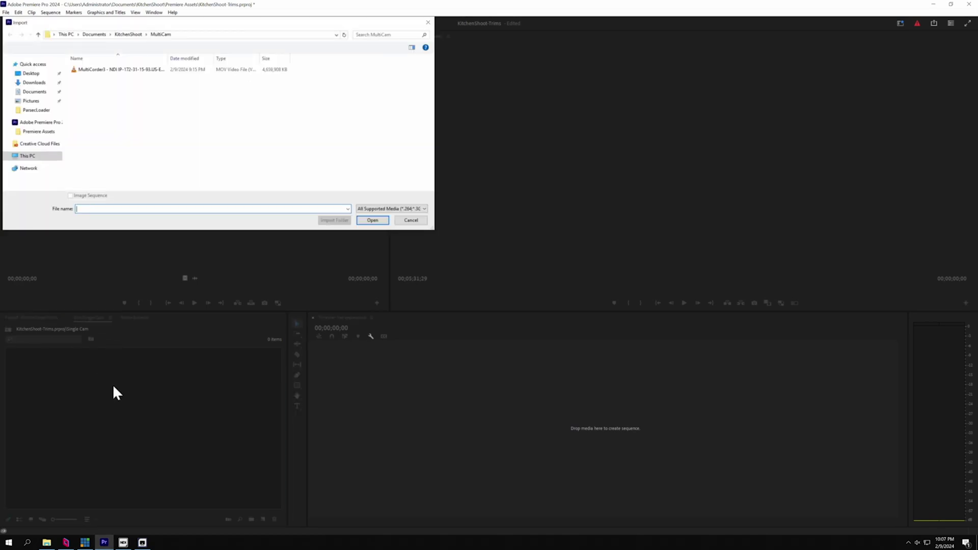
left_click(132, 35)
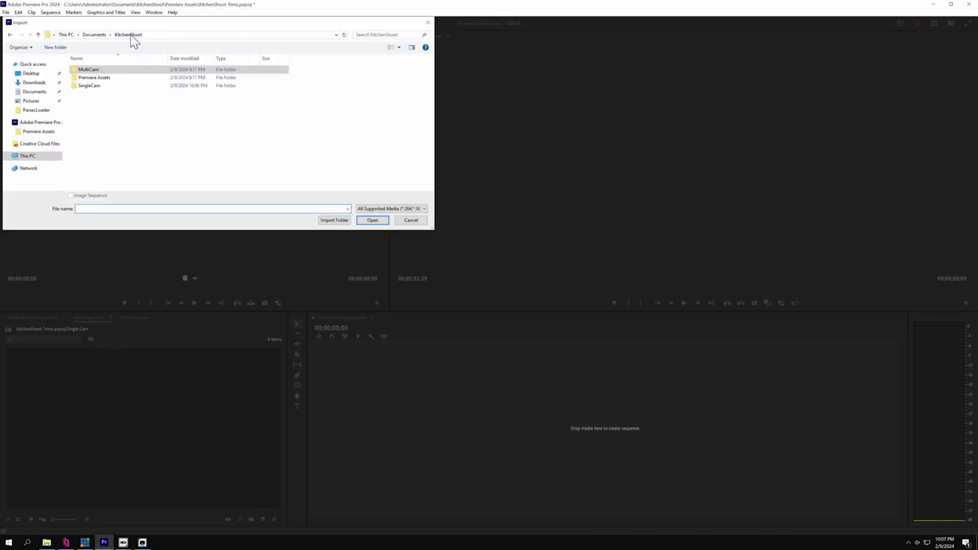
left_click(99, 86)
double_click(99, 86)
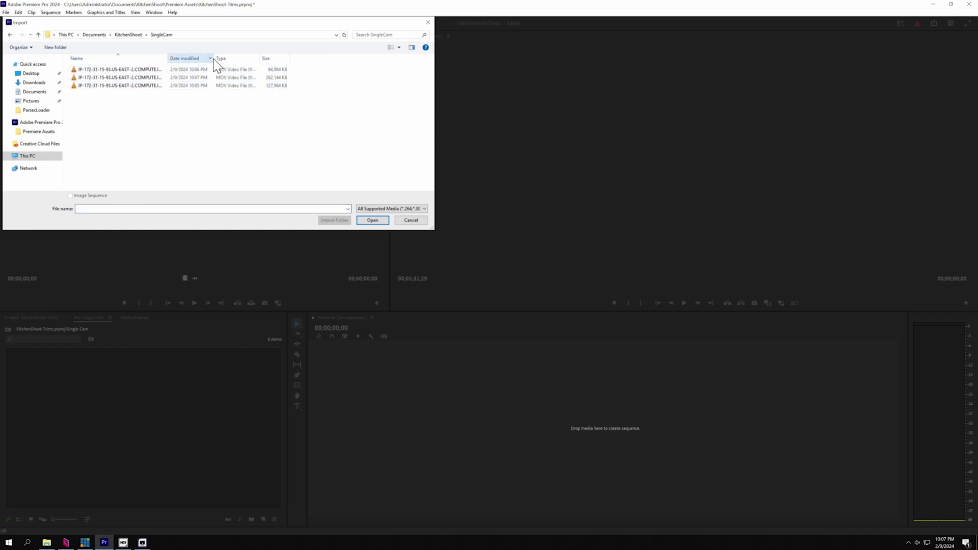
left_click(206, 79)
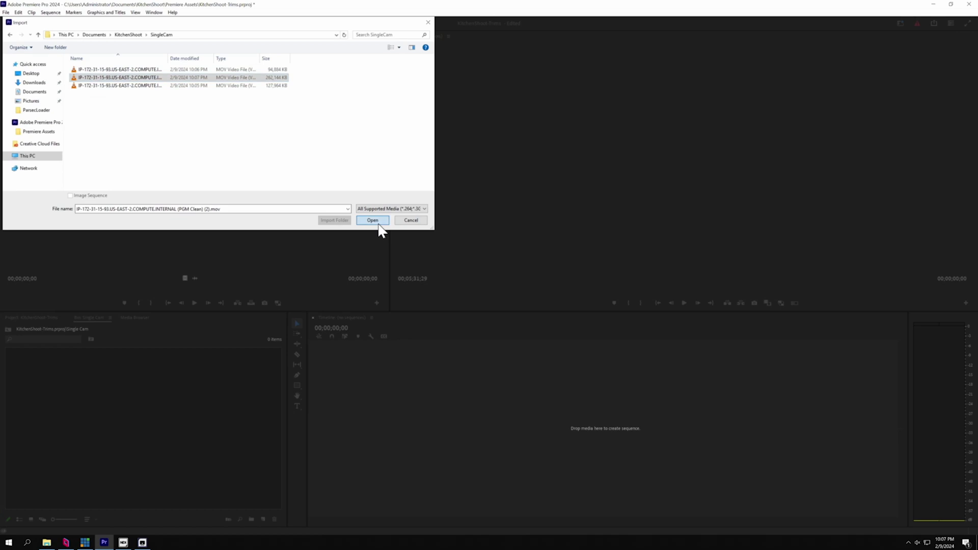
left_click(372, 221)
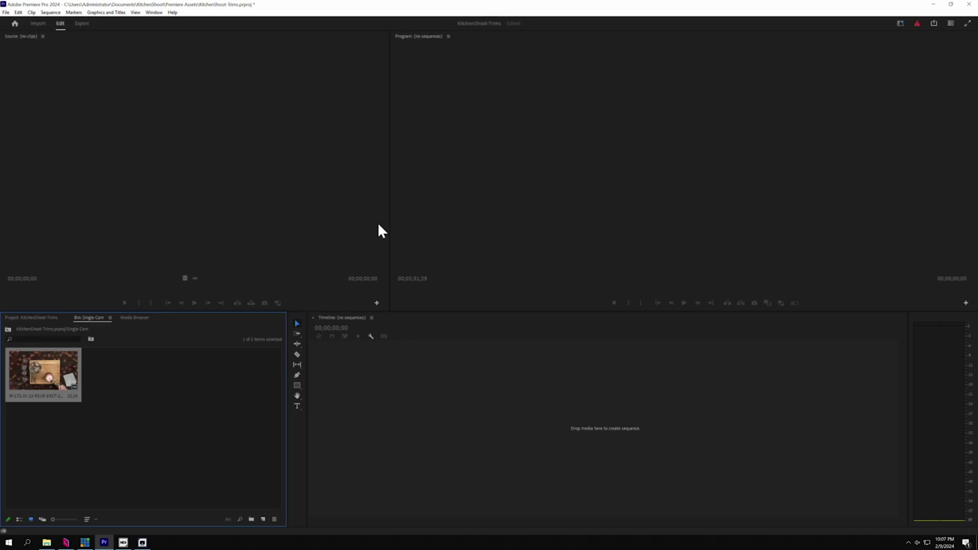
double_click(47, 374)
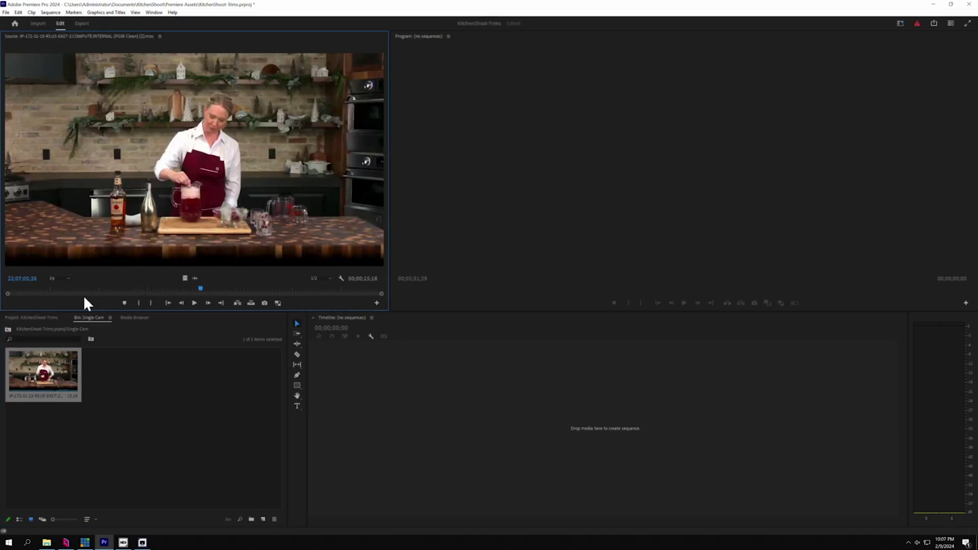
Step: Scrub the growing PGM Clean clip to its last frame at 00;00;31;28 and open its context menu
left_click_drag(75, 289, 208, 290)
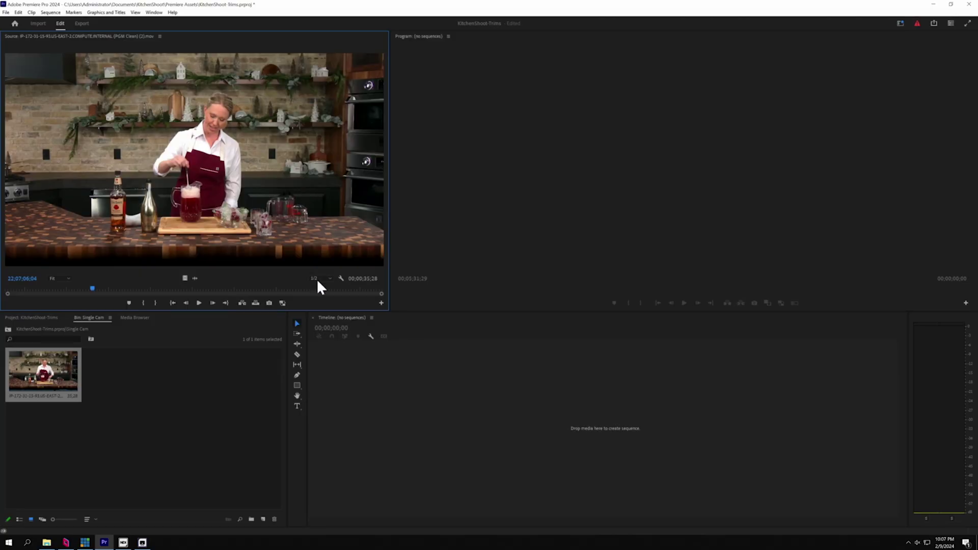
left_click(338, 289)
left_click(364, 290)
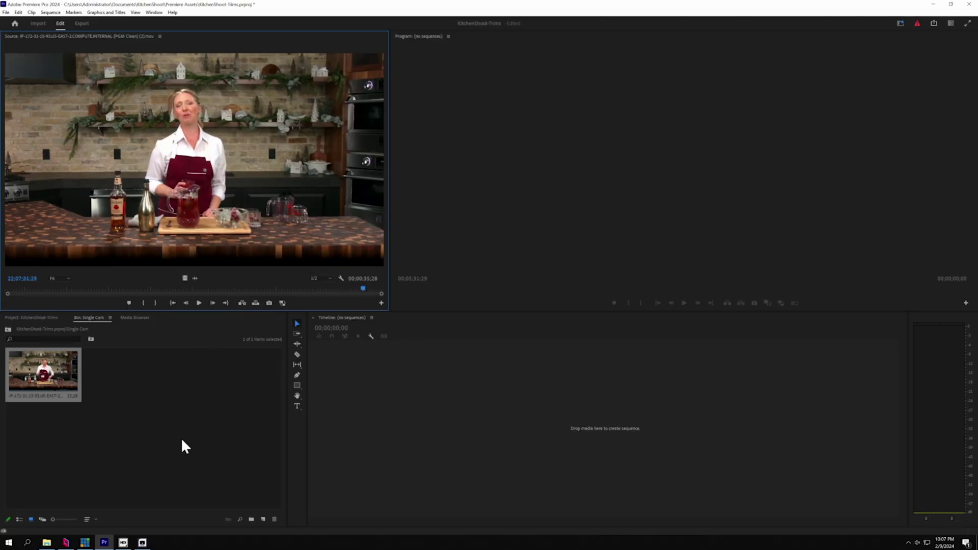
right_click(49, 376)
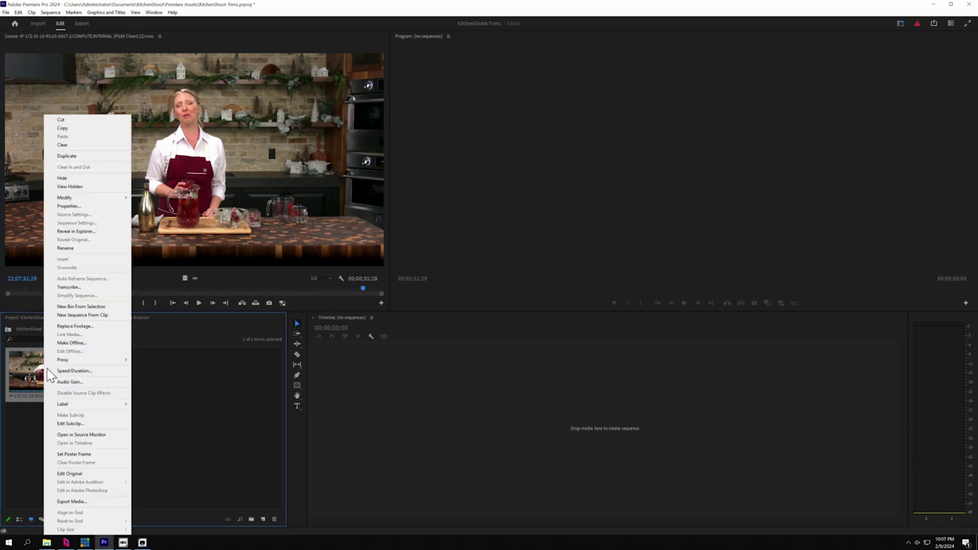
Step: Create a new sequence from the clip and extend the clip out to 55;25
left_click(94, 316)
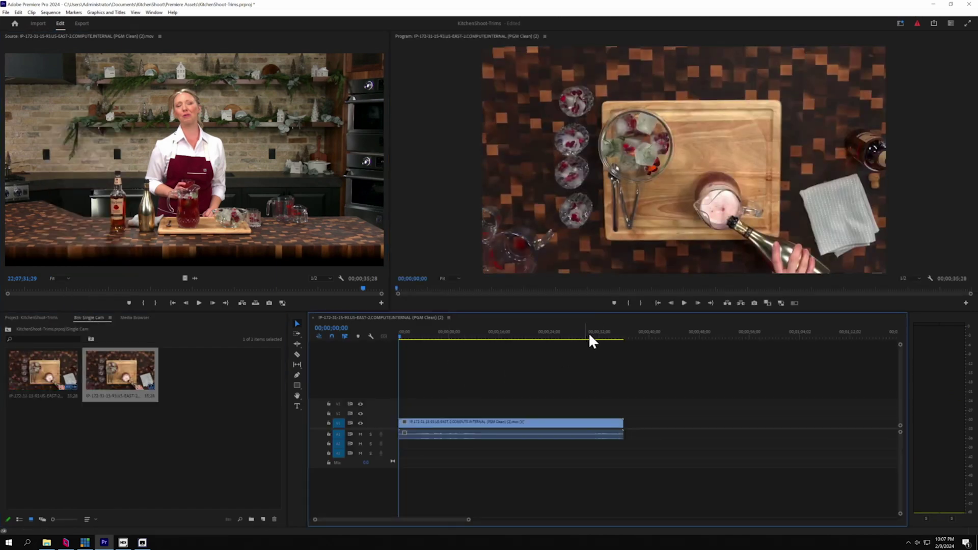
left_click_drag(591, 341, 610, 341)
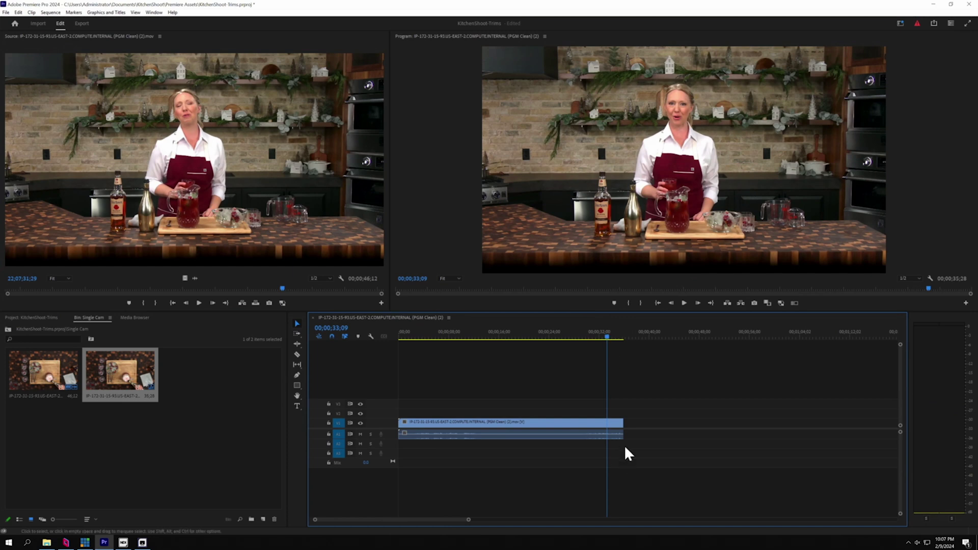
left_click_drag(624, 424, 778, 448)
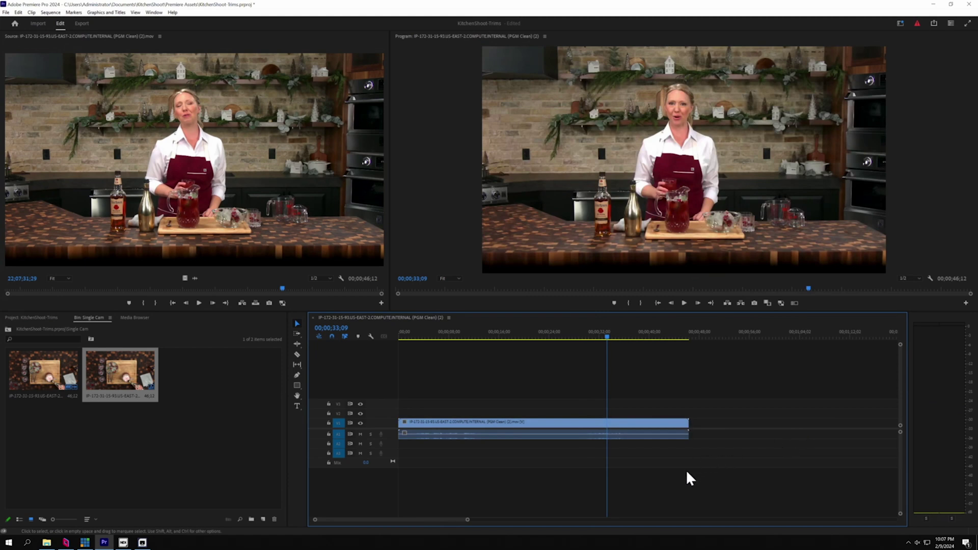
scroll(688, 479, "down", 5)
scroll(598, 465, "up", 3)
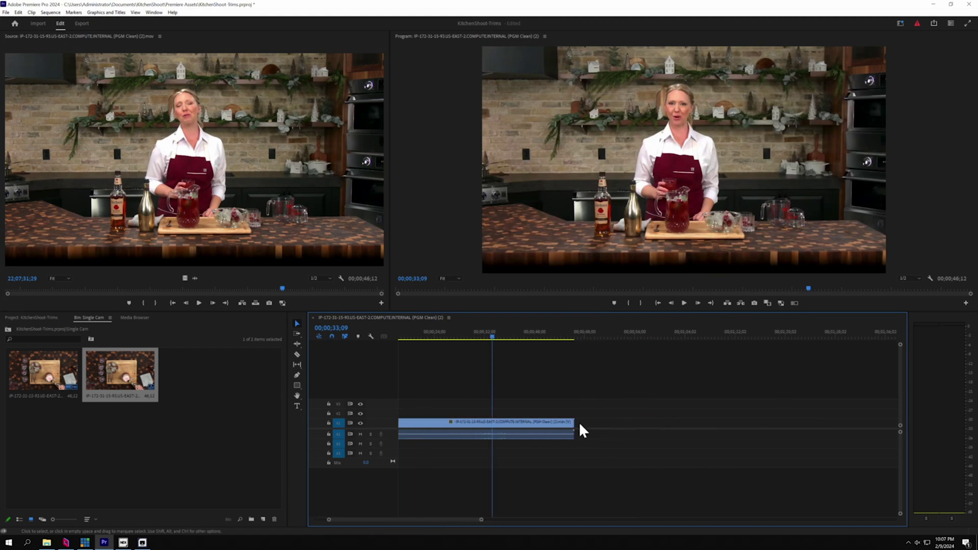
left_click_drag(570, 422, 691, 435)
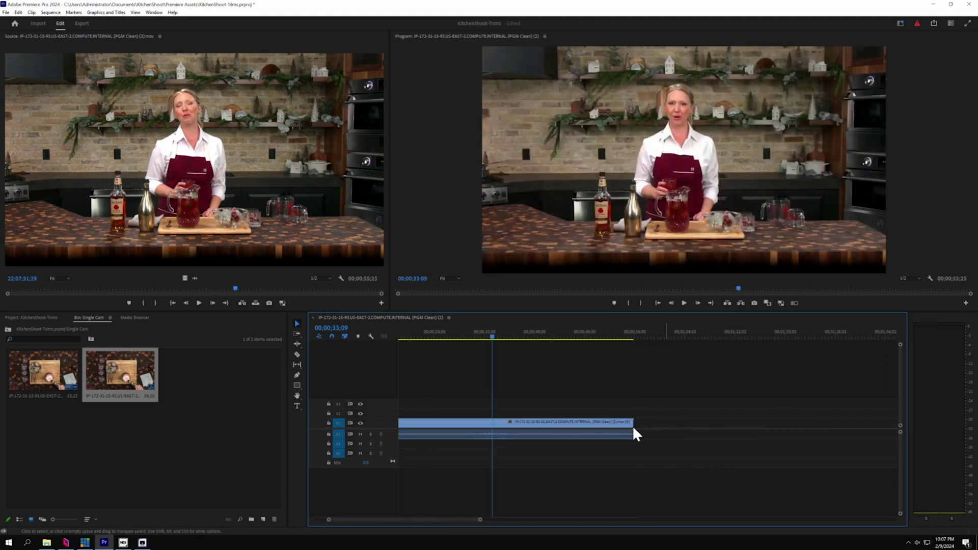
scroll(468, 349, "up", 2)
Step: Mark In at 15;28 and Out at 28;04, then set up the H.264 export 'Glass Pour of Cocktail'
mouse_move(555, 335)
left_mouse_down()
mouse_move(491, 341)
mouse_move(578, 347)
left_mouse_up()
key("i")
key("o")
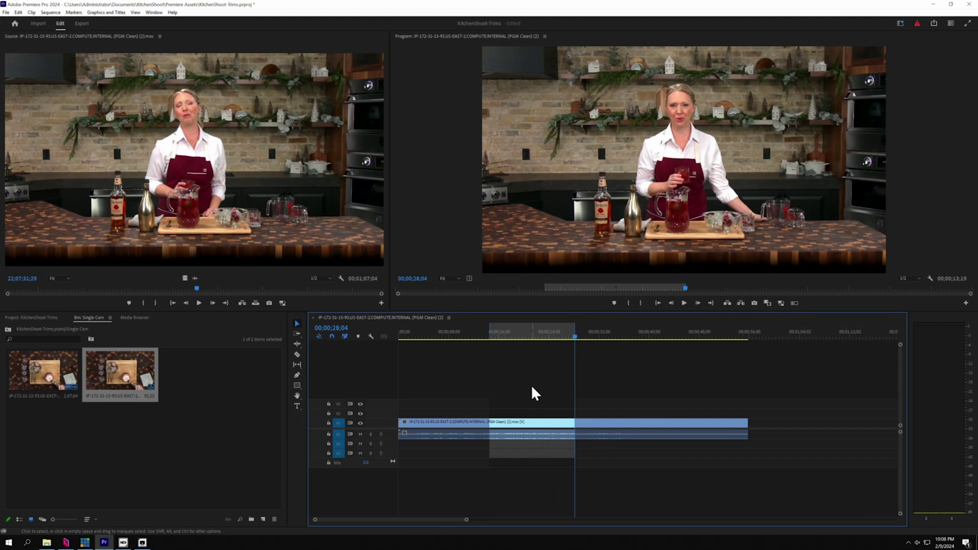
key("ctrl+m")
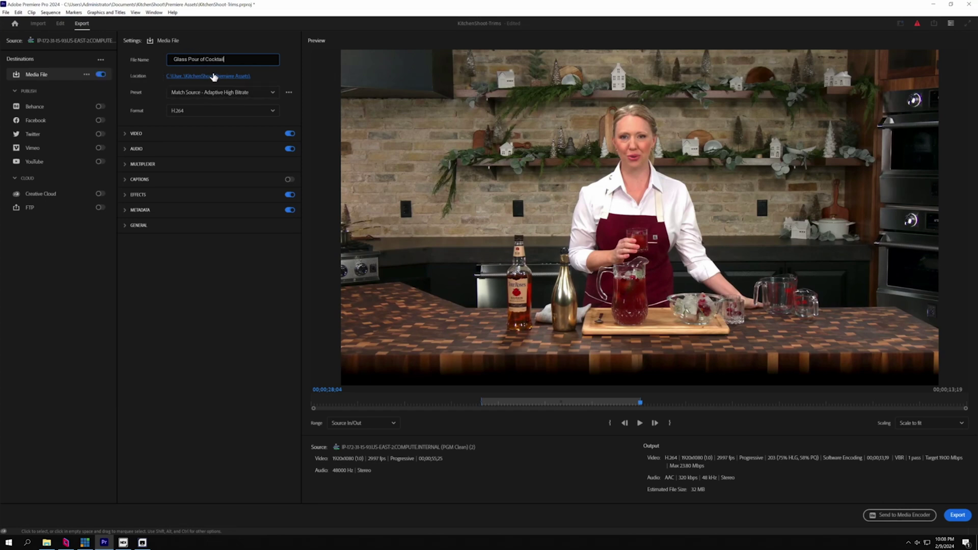
Step: Start encoding the 'Glass Pour of Cocktail' H.264 file from the Export page
left_click(957, 515)
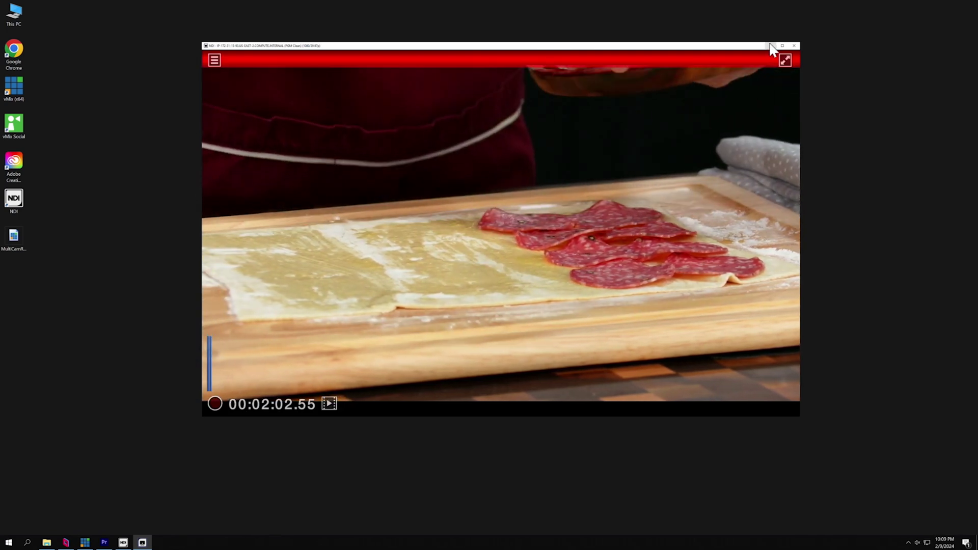
Step: Close NDI Studio Monitor and restore the vMix Pro window
left_click(770, 46)
left_click(84, 543)
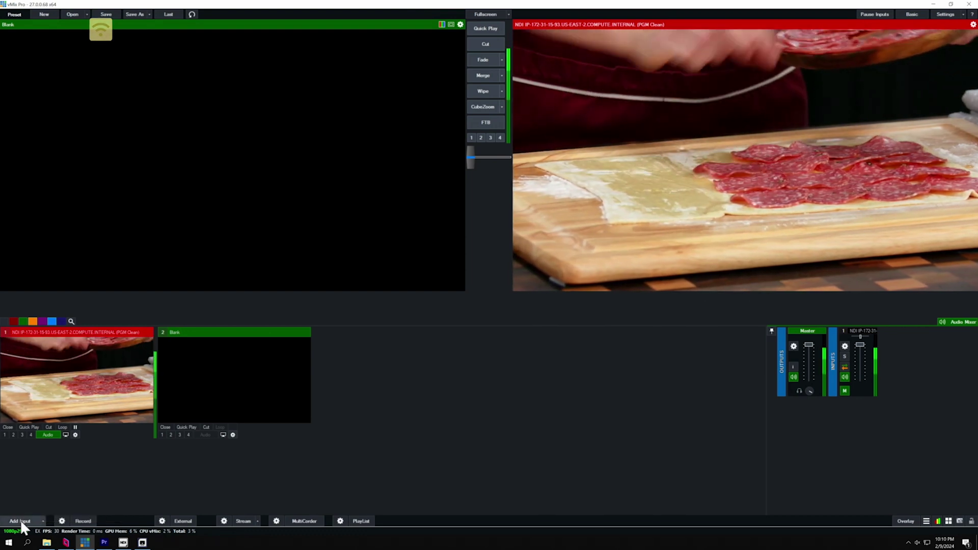
Step: Add the CAM 1 NDI feed as a new vMix input
left_click(20, 521)
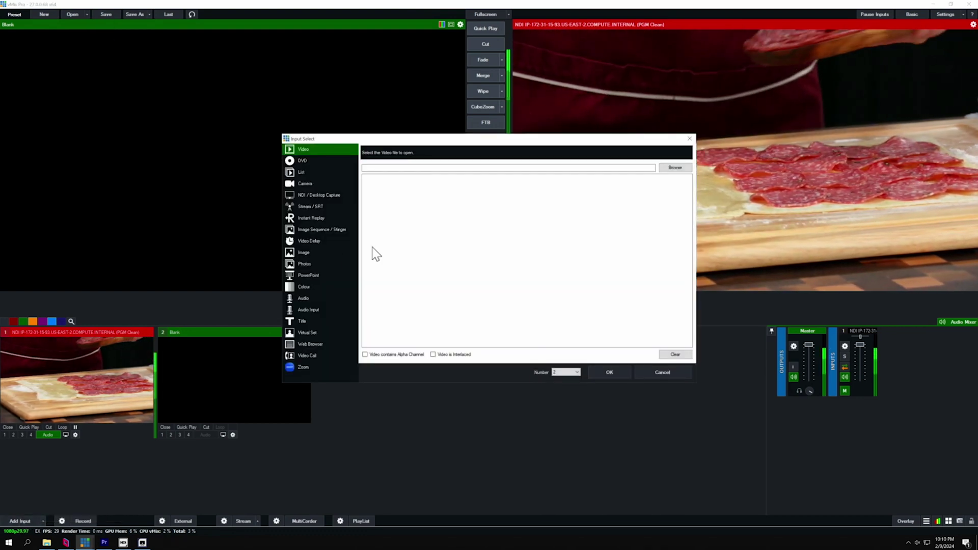
left_click(311, 196)
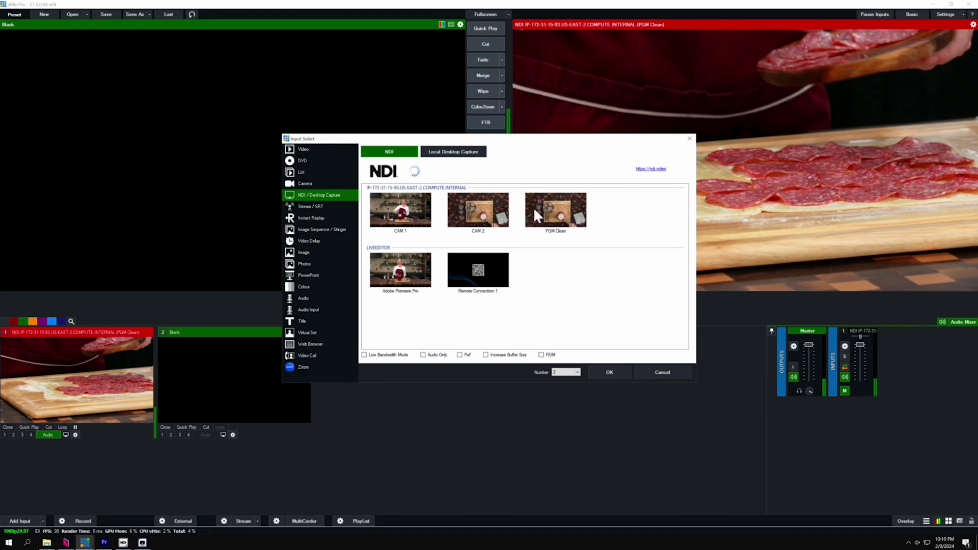
left_click(389, 214)
left_click(609, 372)
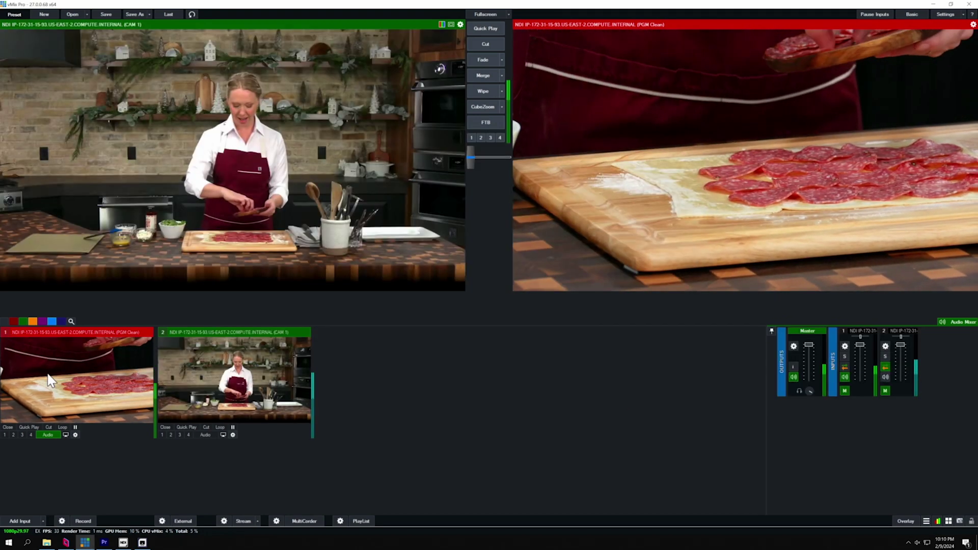
Step: Add the CAM 2 NDI feed as input 3
left_click(23, 521)
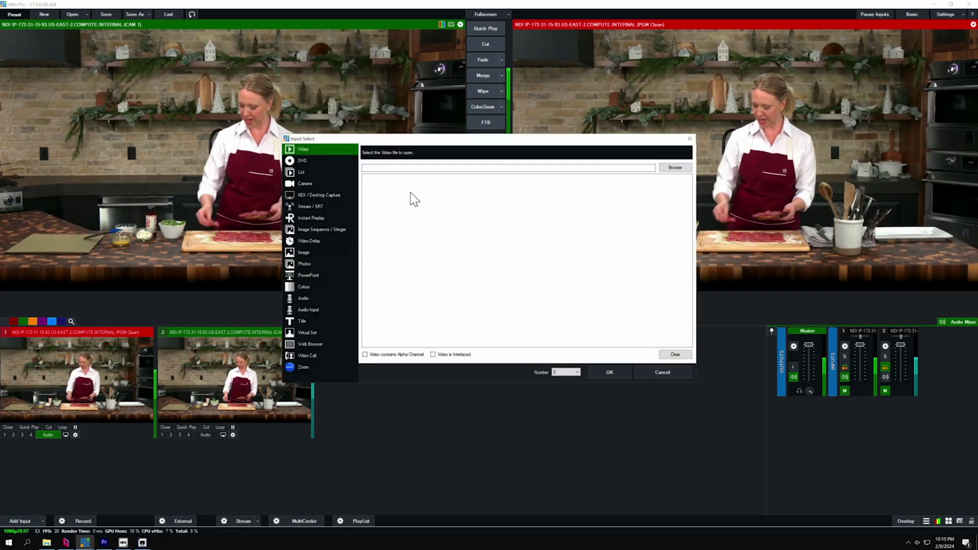
left_click(346, 184)
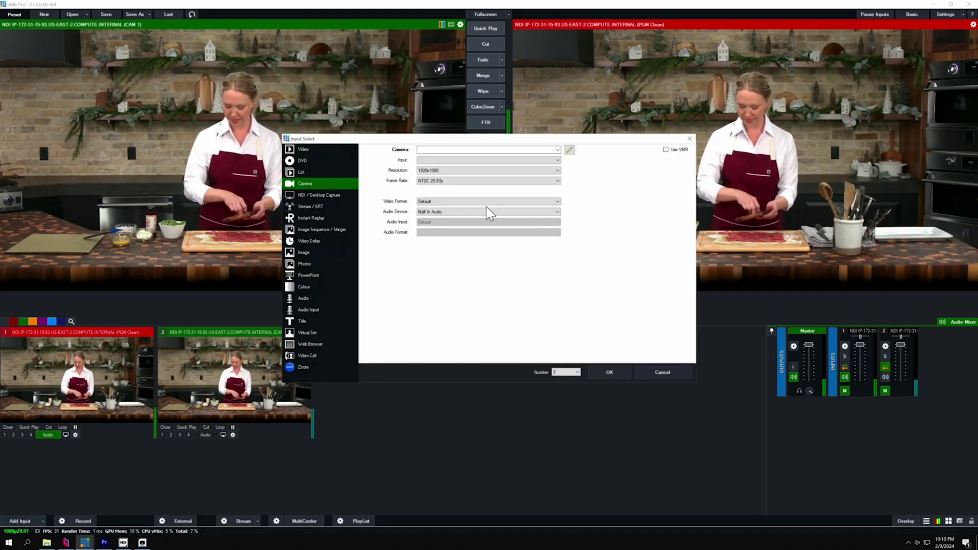
left_click(321, 195)
left_click(556, 210)
left_click(613, 372)
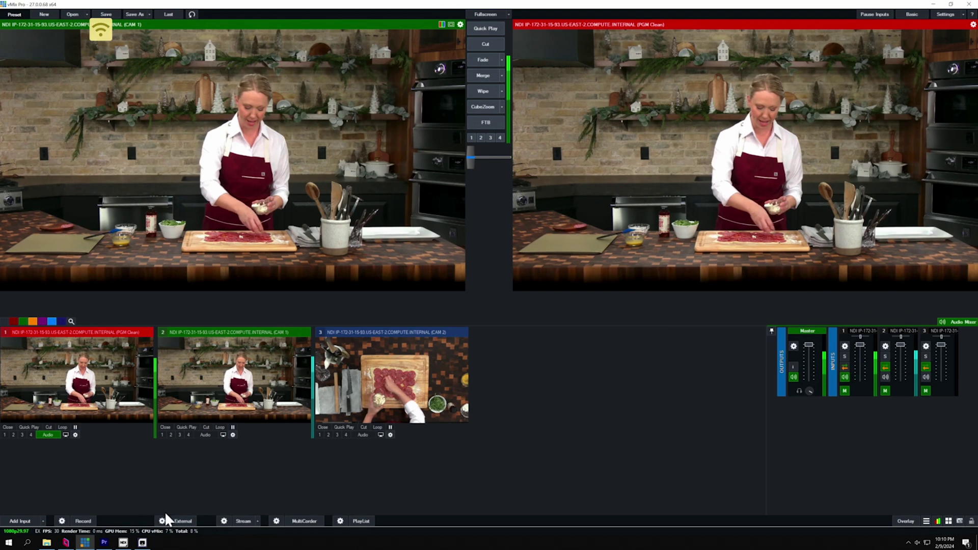
left_click(278, 523)
Step: Record the three NDI inputs in original MOV format with MultiCorder, then minimize vMix
left_click(357, 294)
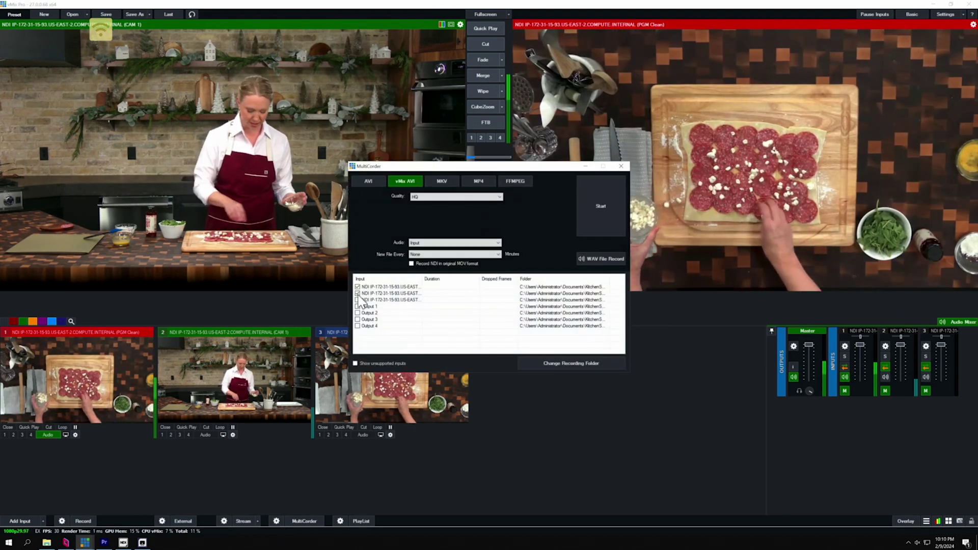
left_click(358, 300)
left_click(411, 264)
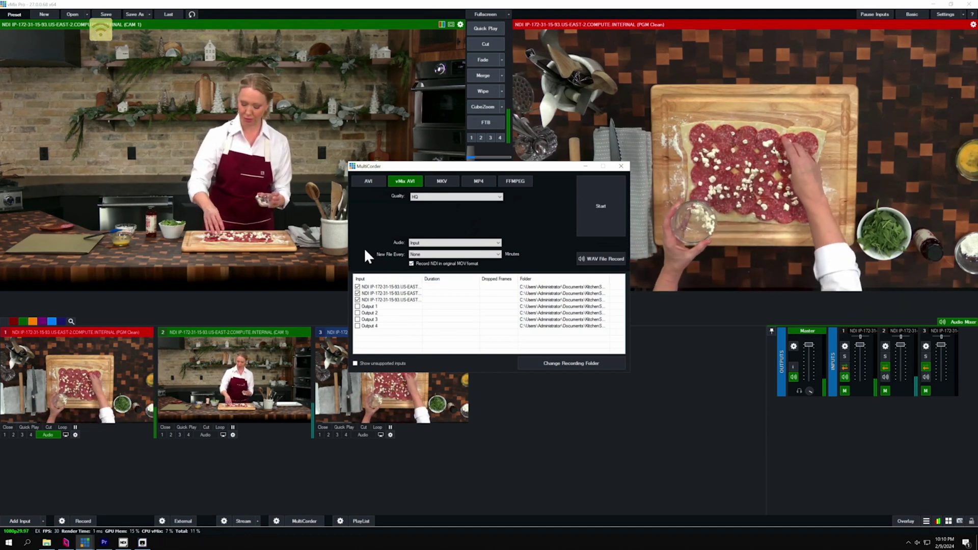
left_click(617, 219)
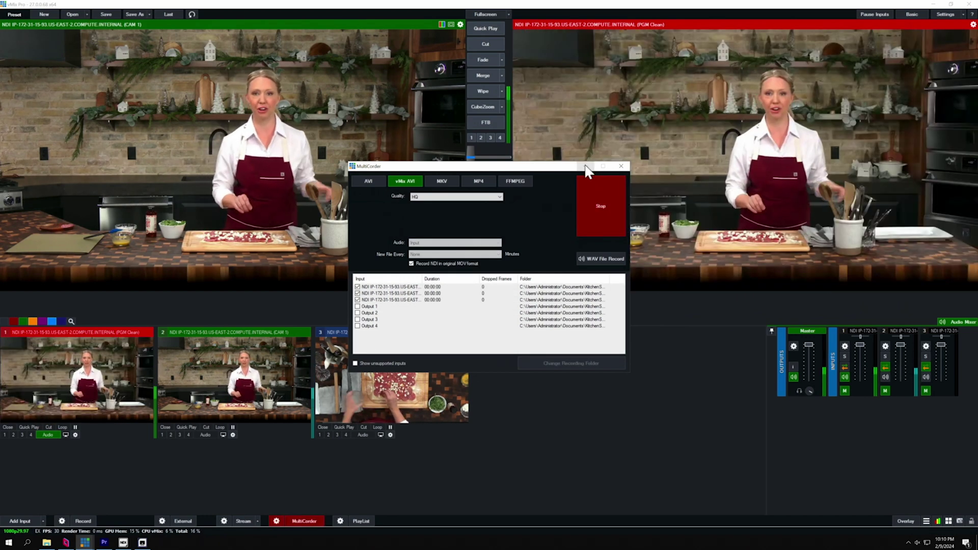
left_click(586, 167)
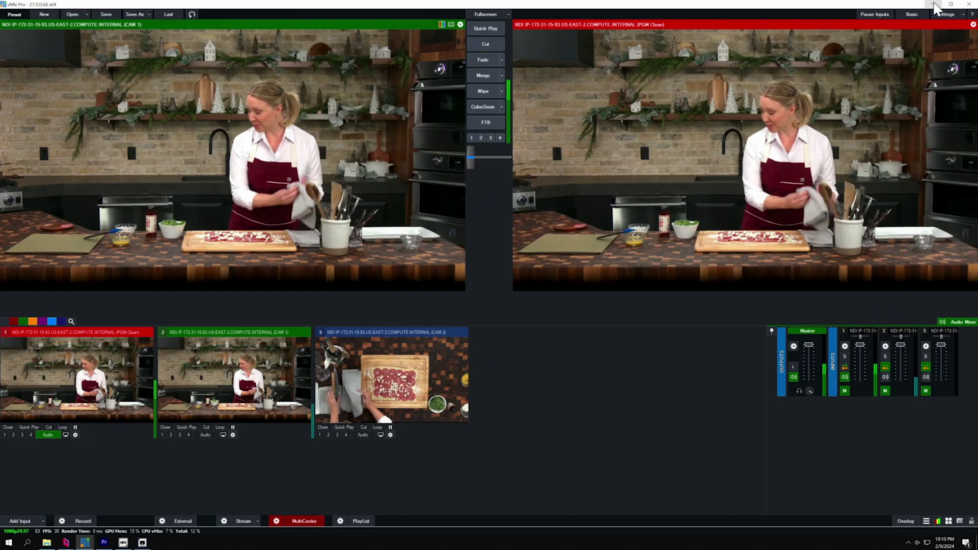
left_click(934, 5)
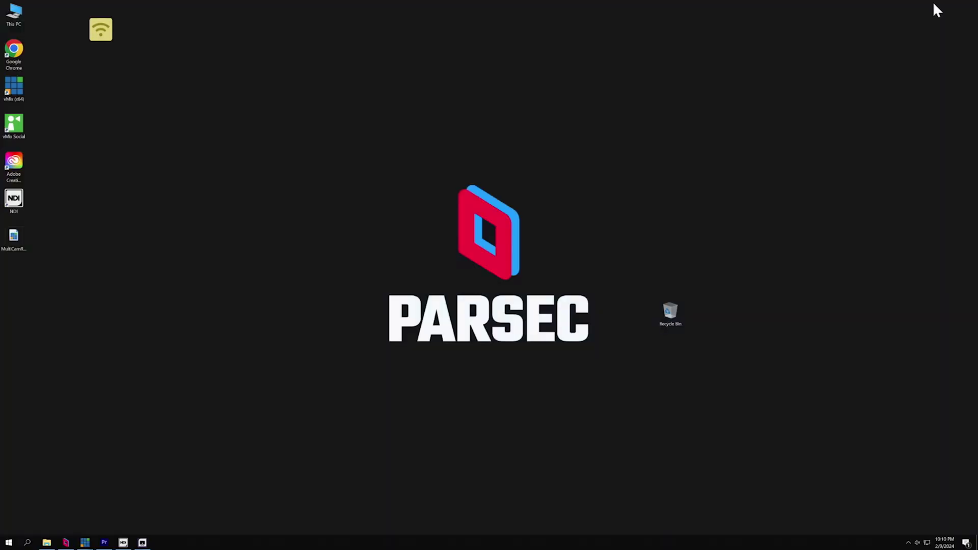
Step: Open the MultiCam bin's import browser at the KitchenShoot > MultiCam folder
left_click(104, 543)
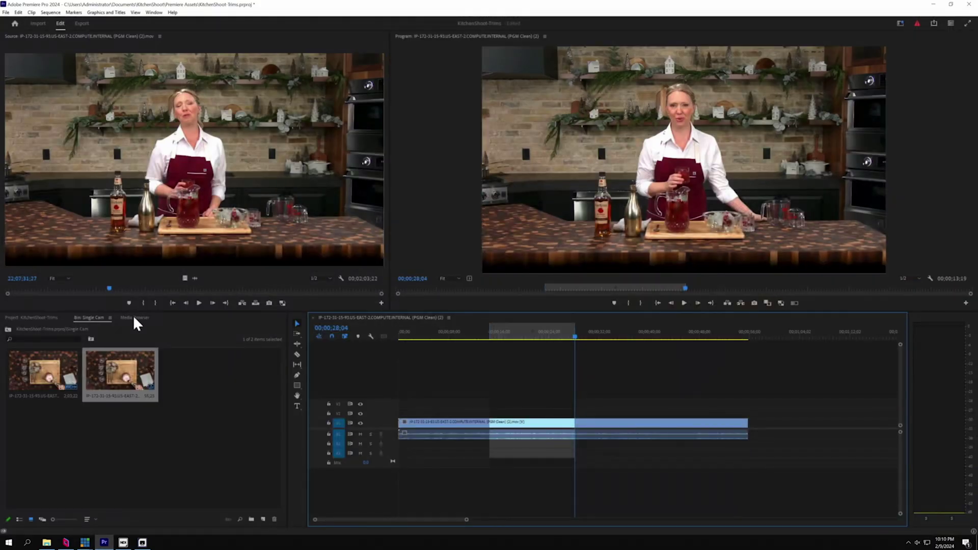
left_click(35, 318)
double_click(128, 376)
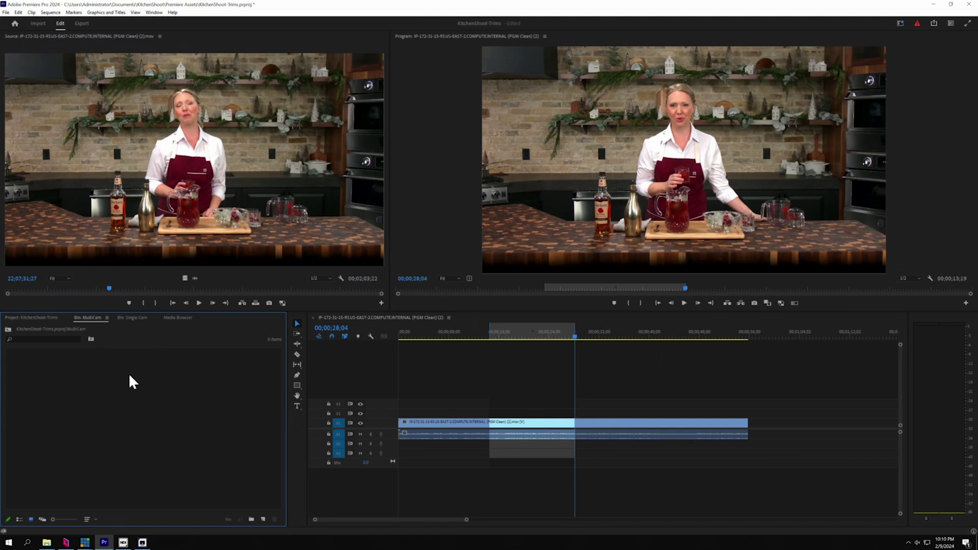
double_click(135, 393)
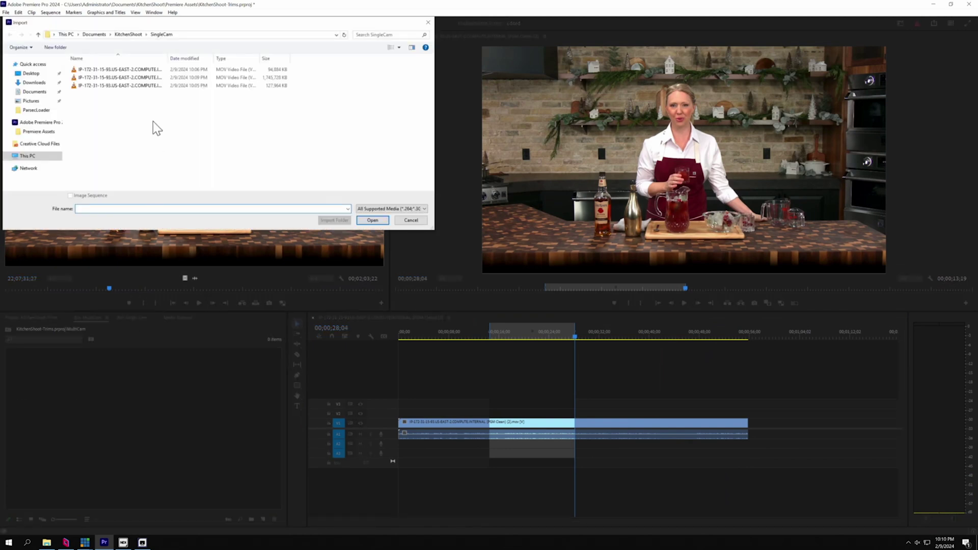
left_click(131, 35)
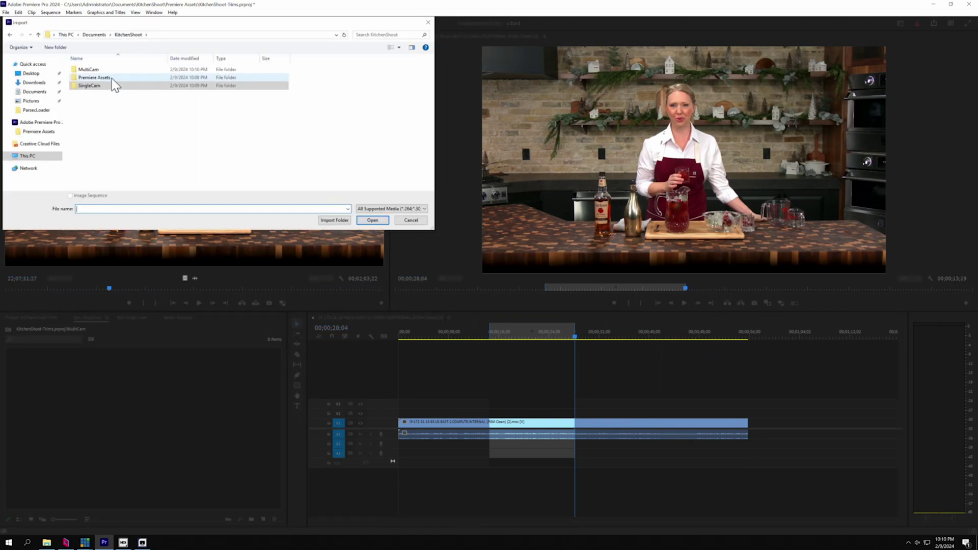
double_click(89, 70)
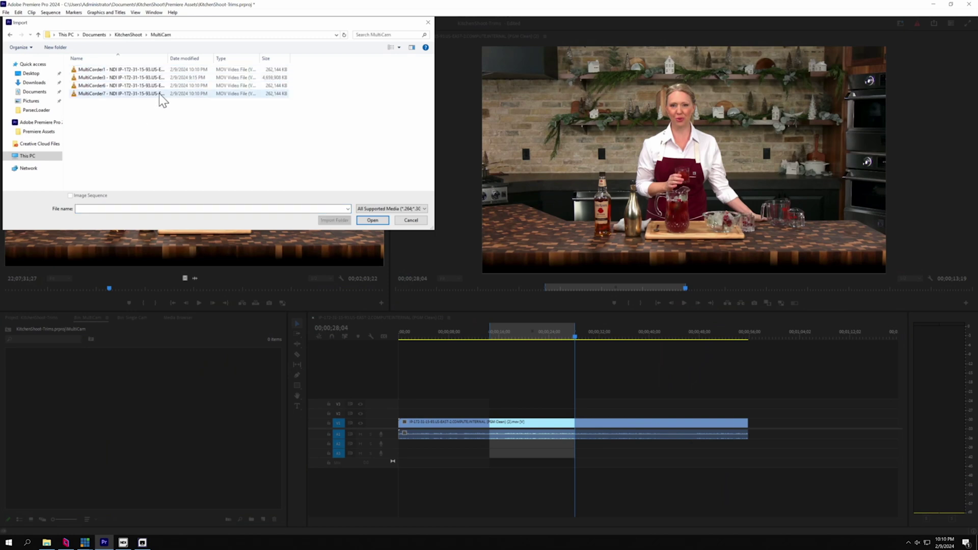
Step: Import MultiCorder1, 6 and 7 into the bin and select the three clips
left_click(203, 70)
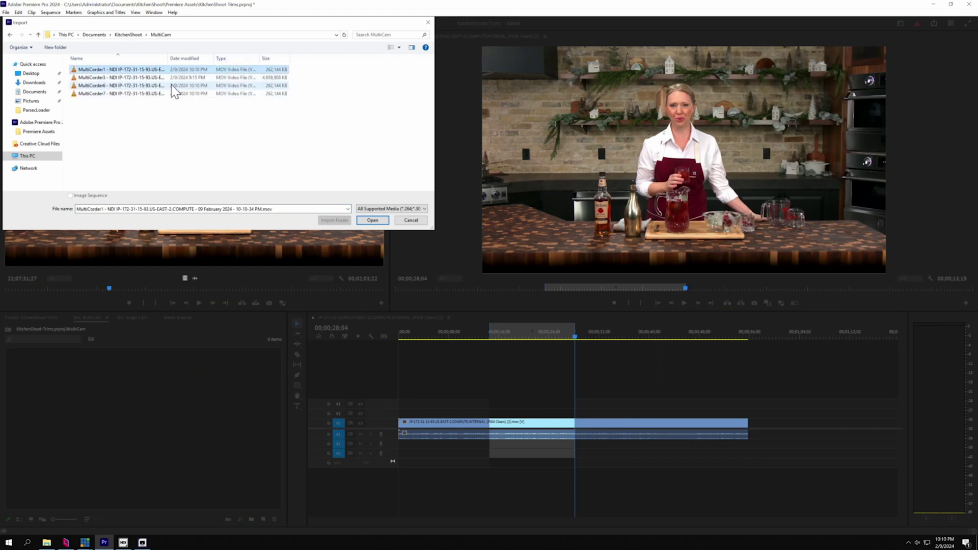
left_click(159, 93, "shift")
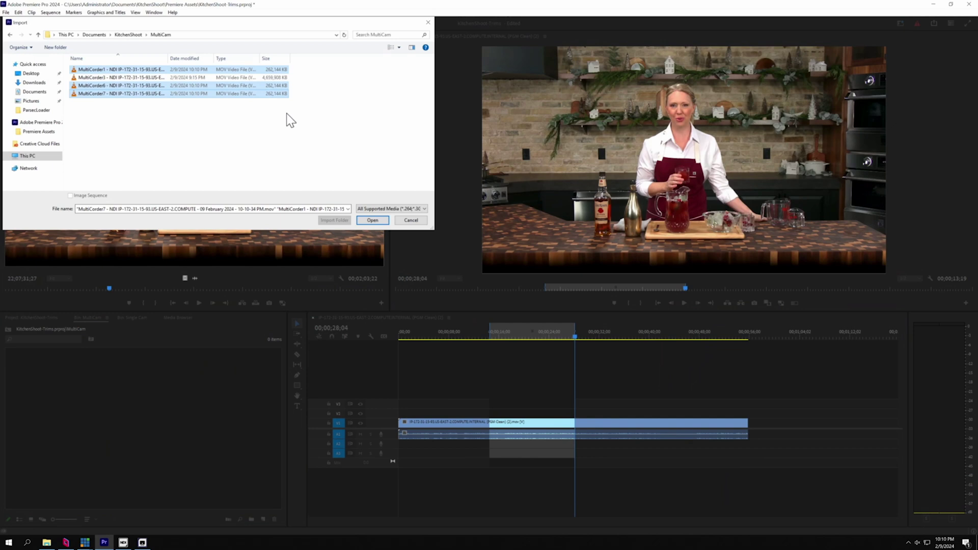
left_click(164, 78, "ctrl")
left_click(372, 220)
left_click_drag(255, 473, 12, 357)
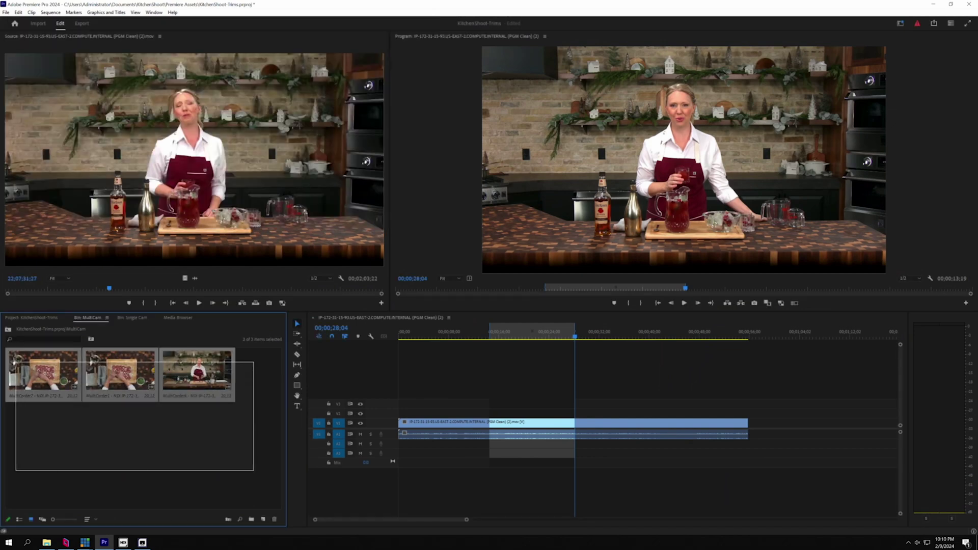
Step: Create a multi-camera source sequence from the three clips, then a new sequence from it
right_click(128, 387)
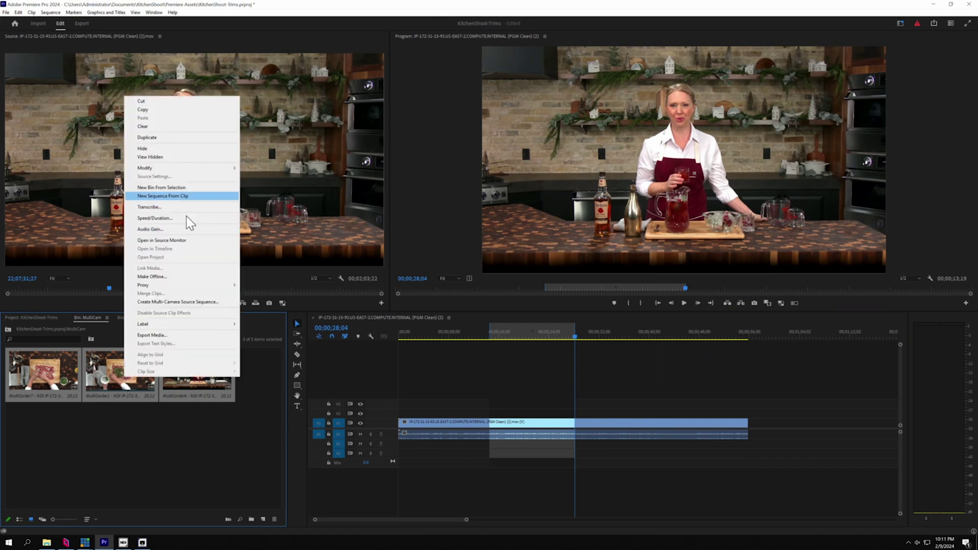
left_click(180, 302)
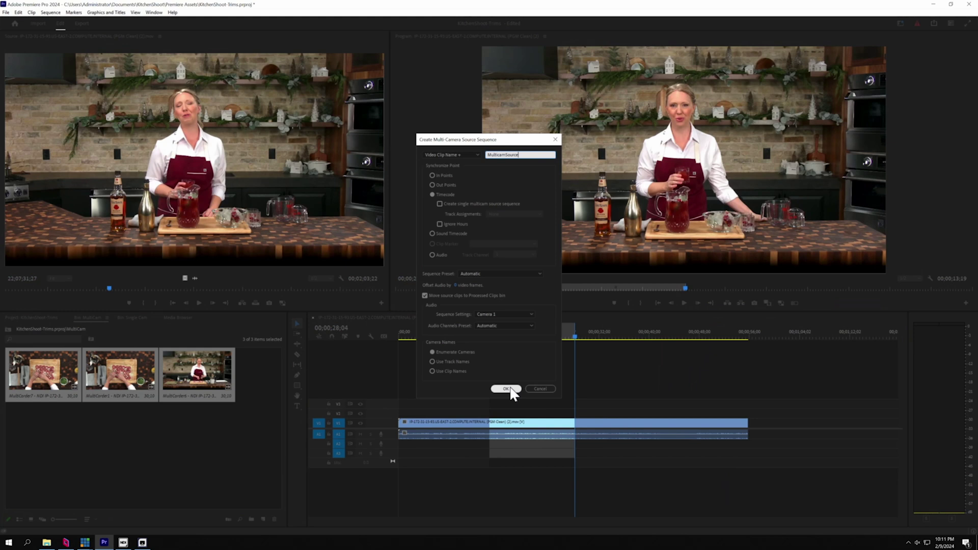
left_click(506, 389)
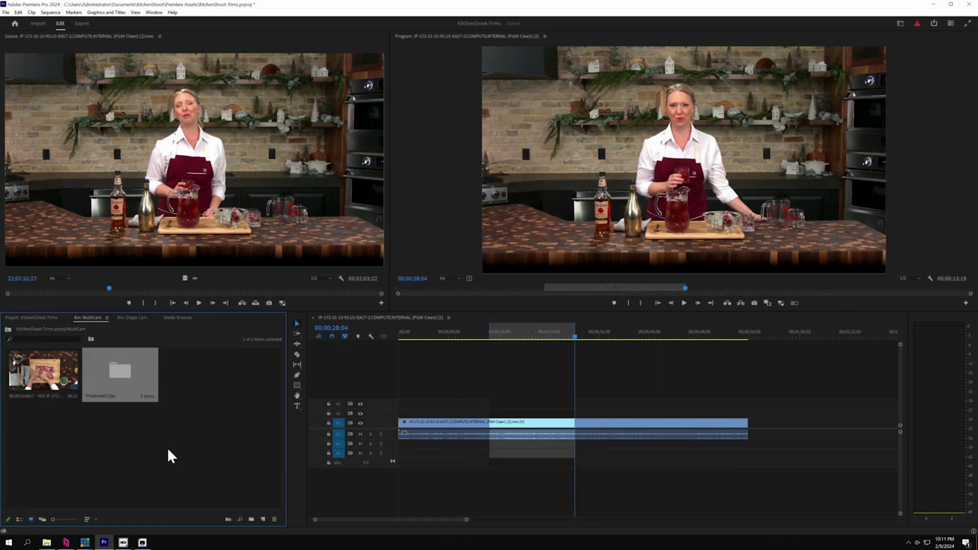
right_click(54, 372)
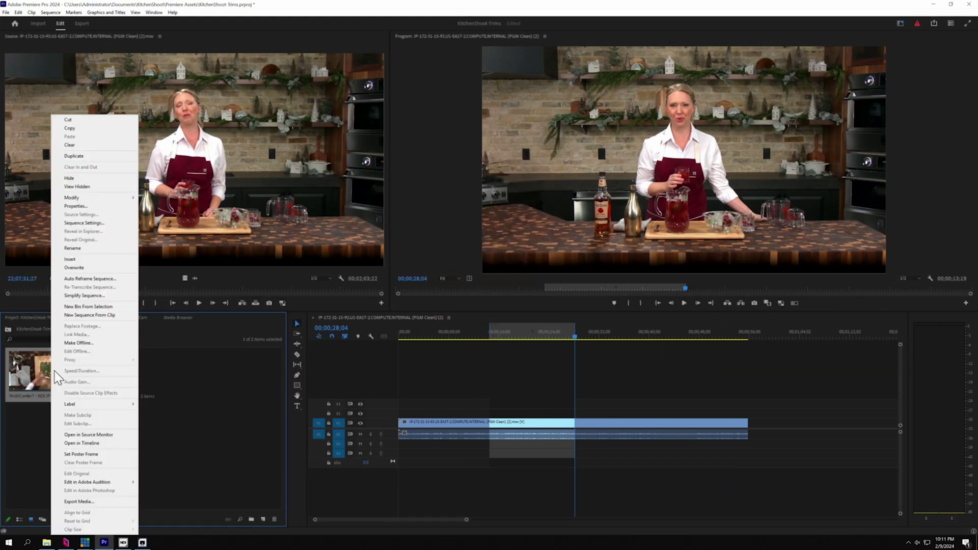
left_click(96, 316)
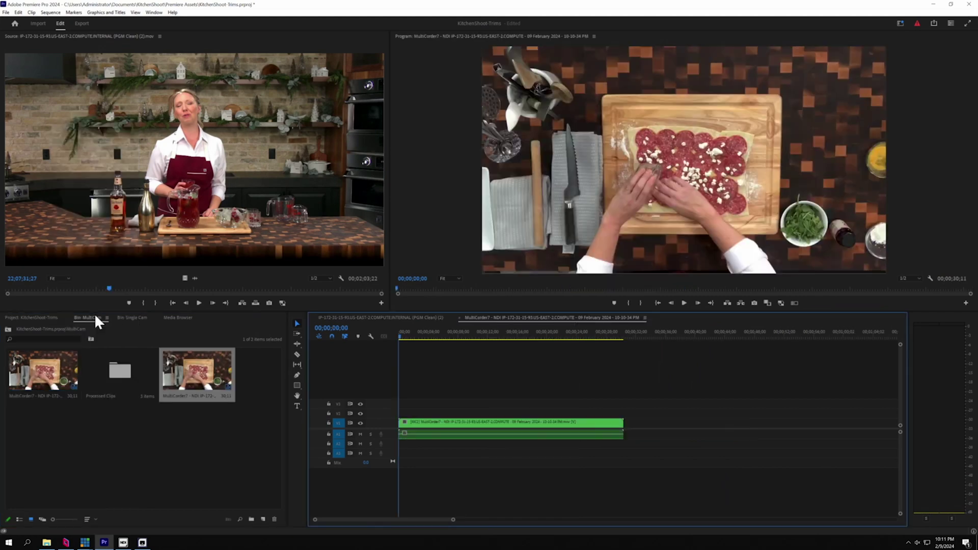
Step: In Multi-Camera View, play from 00;00;16;07 and cut to camera 3, the wide shot
left_click(794, 304)
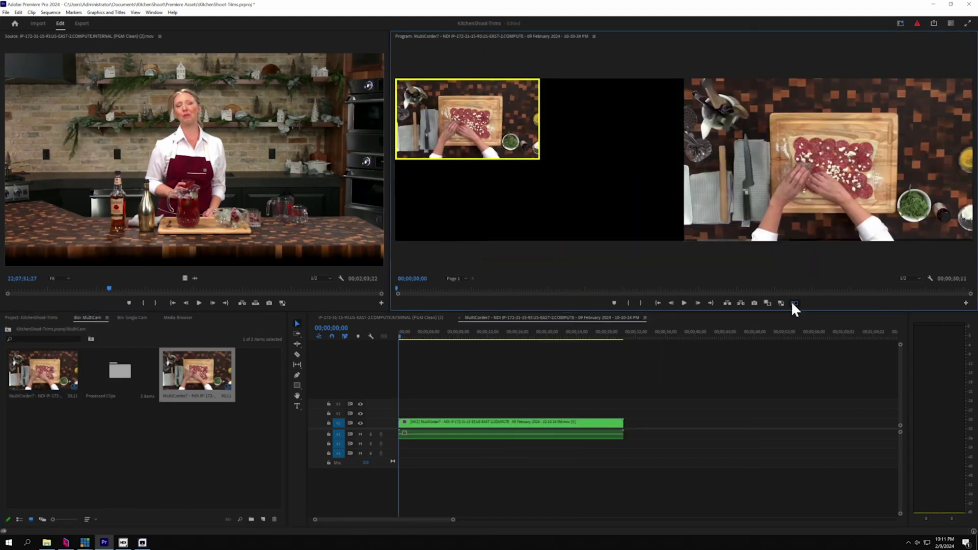
left_click_drag(488, 336, 526, 335)
key("space")
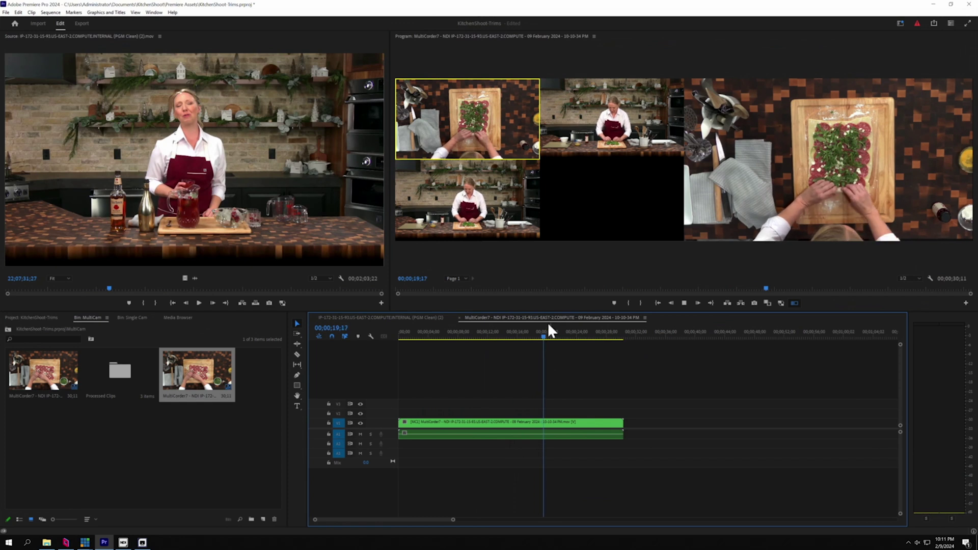
key("3")
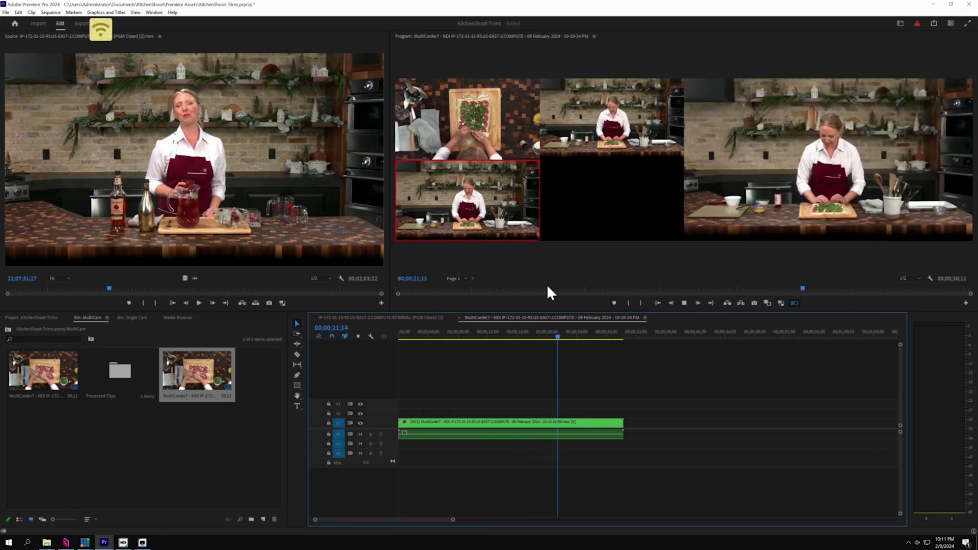
key("space")
key("c")
key("v")
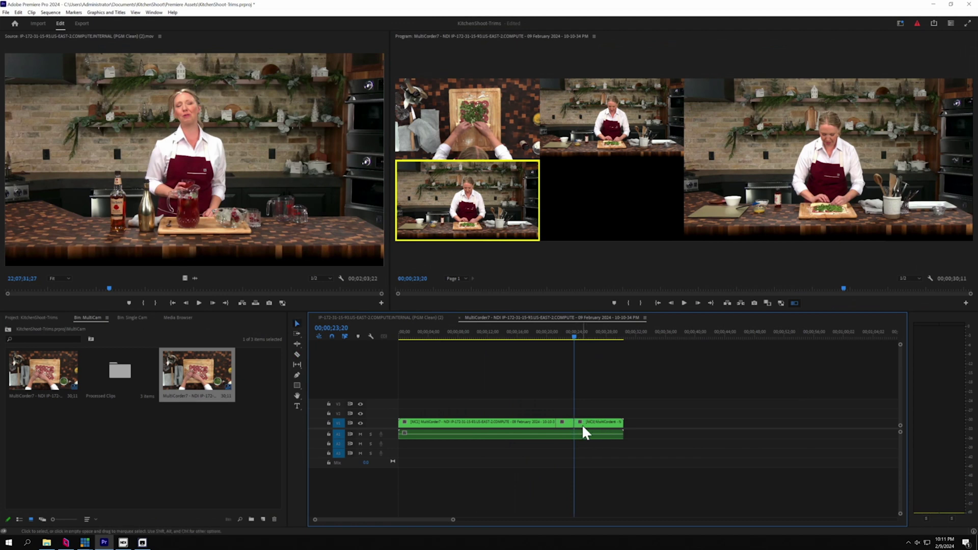
Step: Switch the clip section after the cut to Camera 1
right_click(586, 428)
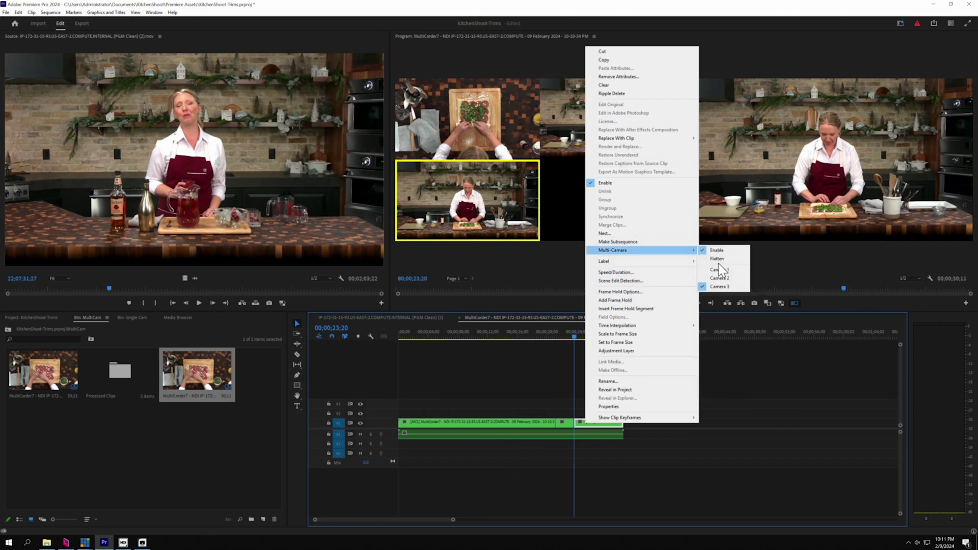
mouse_move(664, 249)
left_click(723, 272)
Step: Mark an In/Out range from 18;09 to 26;00 and open the export settings
left_click(579, 334)
left_click(591, 335)
key("o")
left_click(534, 334)
key("i")
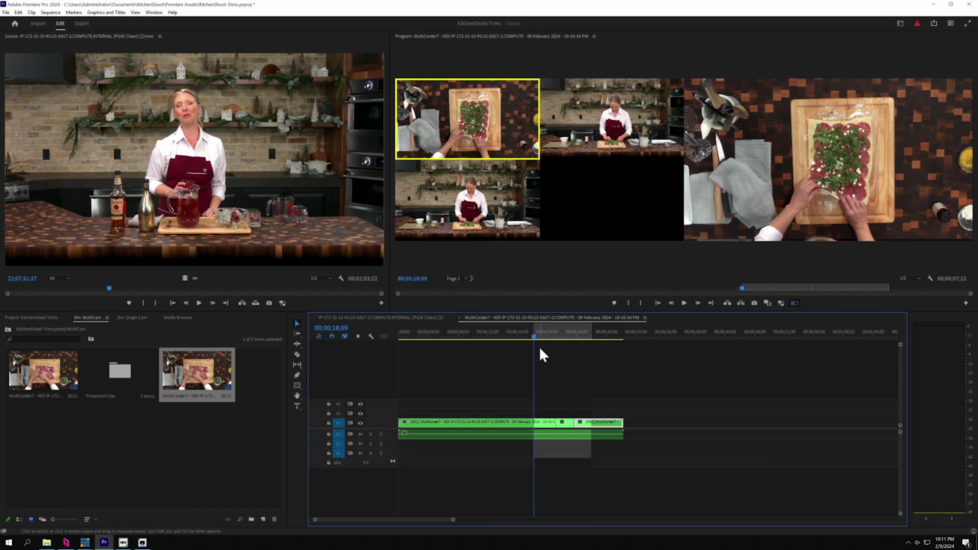
key("ctrl+m")
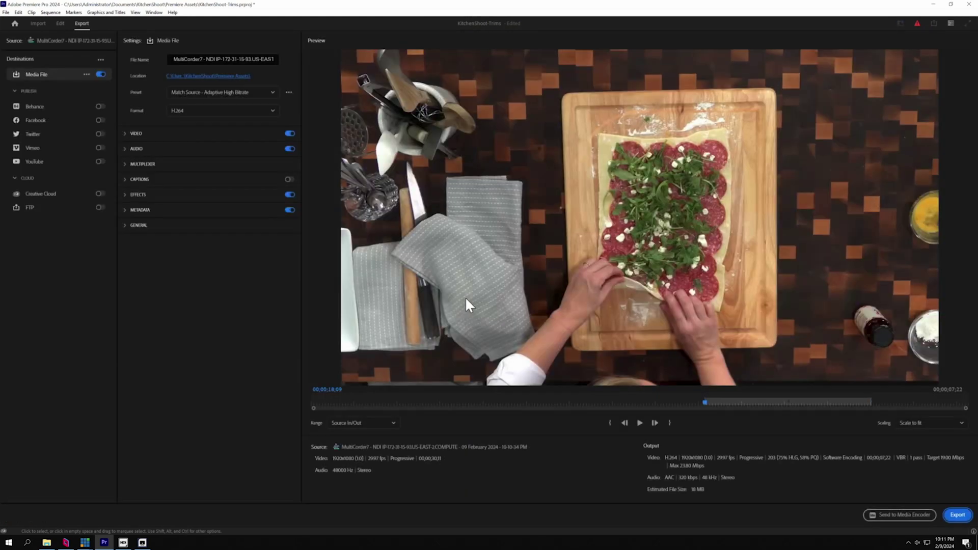
Step: Begin naming the export file 'Mult', then extend the multicam clip's end on the timeline
left_click(237, 59)
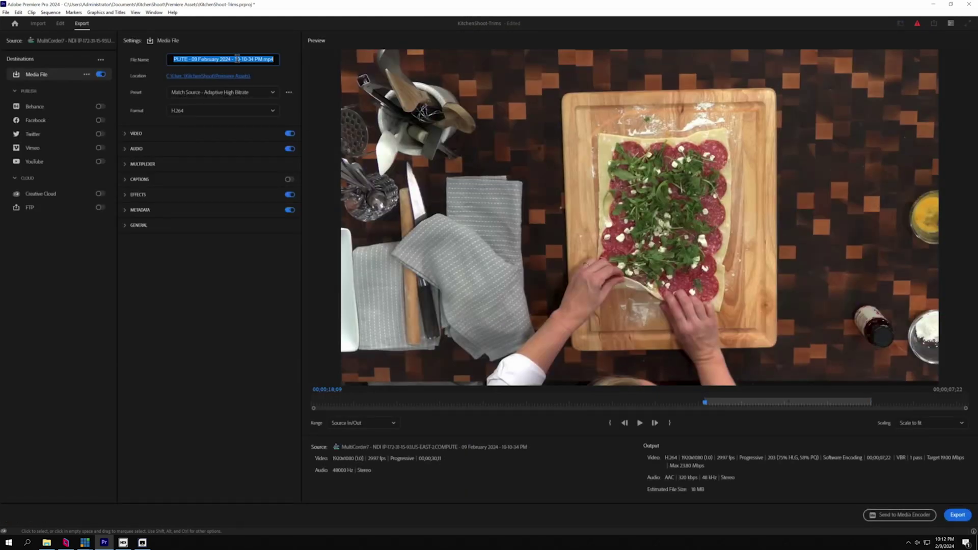
type("Mult")
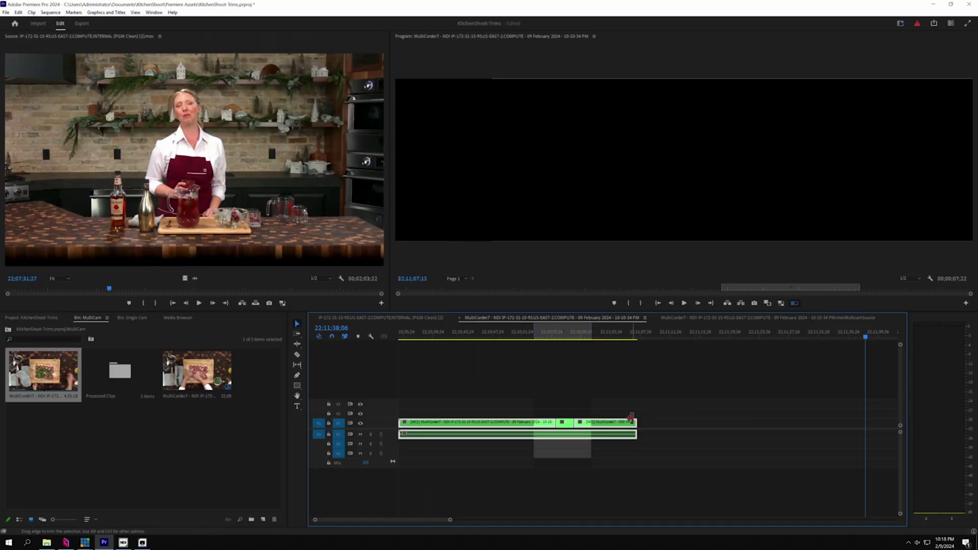
left_click_drag(632, 419, 731, 421)
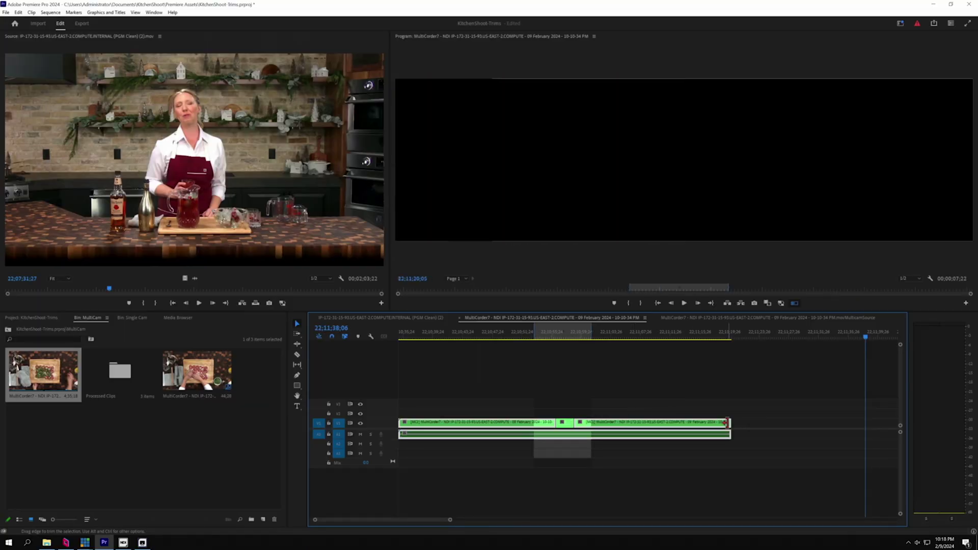
Step: Extend the MulticamSource clips to full length and lengthen the edited sequence's last clip
left_click(701, 318)
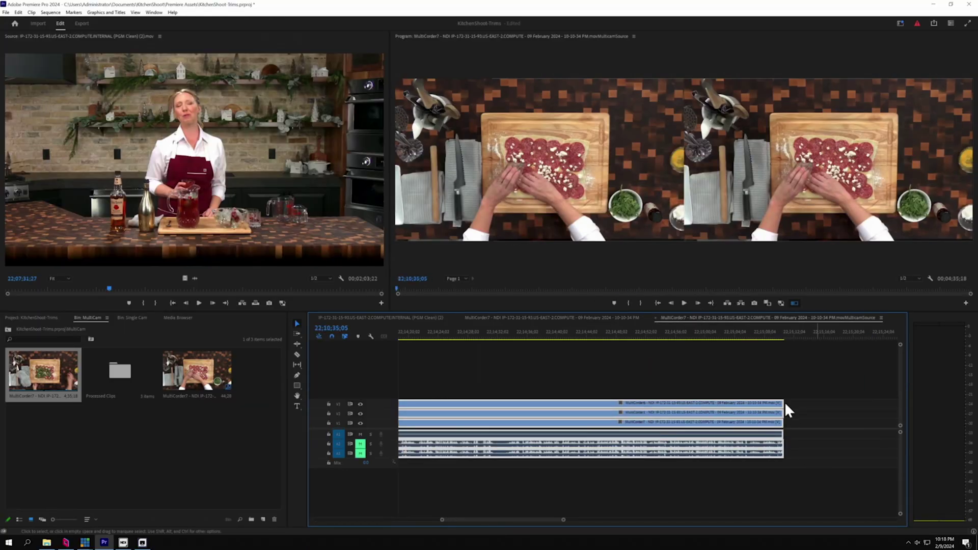
mouse_move(779, 403)
left_mouse_down()
mouse_move(885, 407)
mouse_move(742, 404)
mouse_move(867, 406)
mouse_move(781, 402)
left_mouse_up()
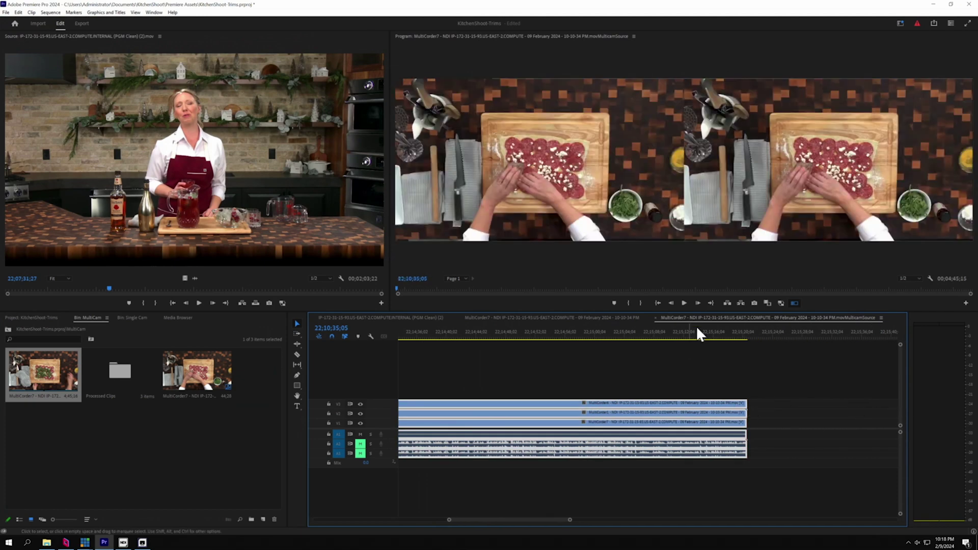
left_click(608, 319)
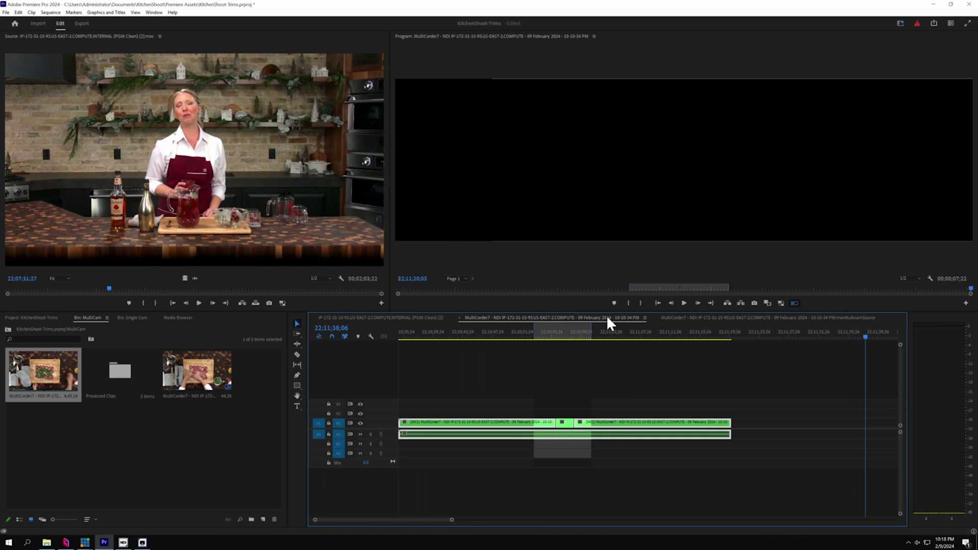
left_click_drag(731, 428, 804, 428)
Step: Cut to camera 1 near the end during playback and mark a new In/Out range
left_click(748, 334)
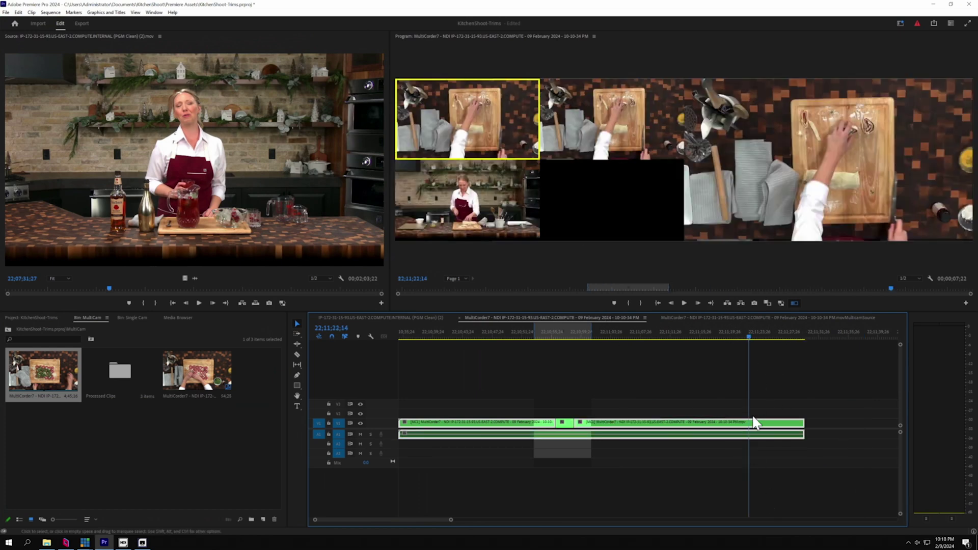
key("space")
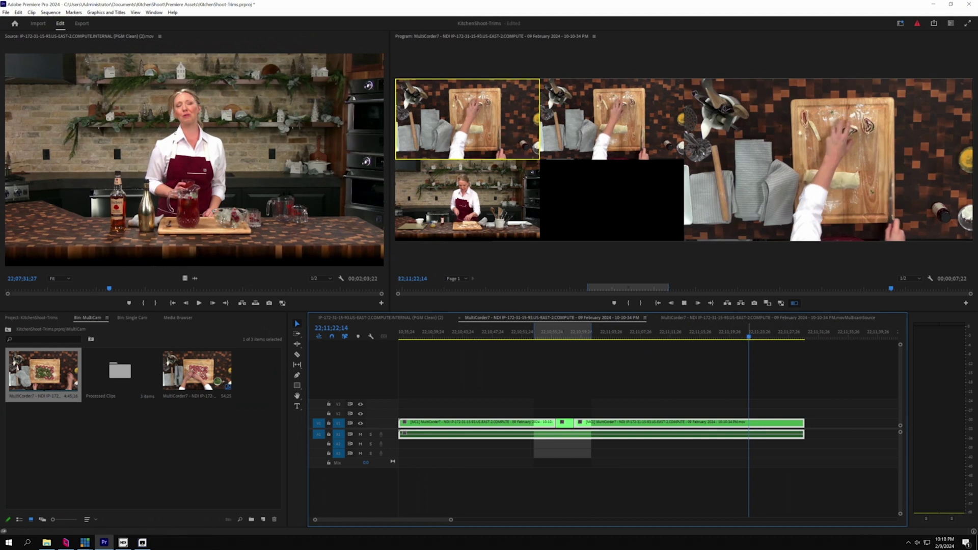
key("1")
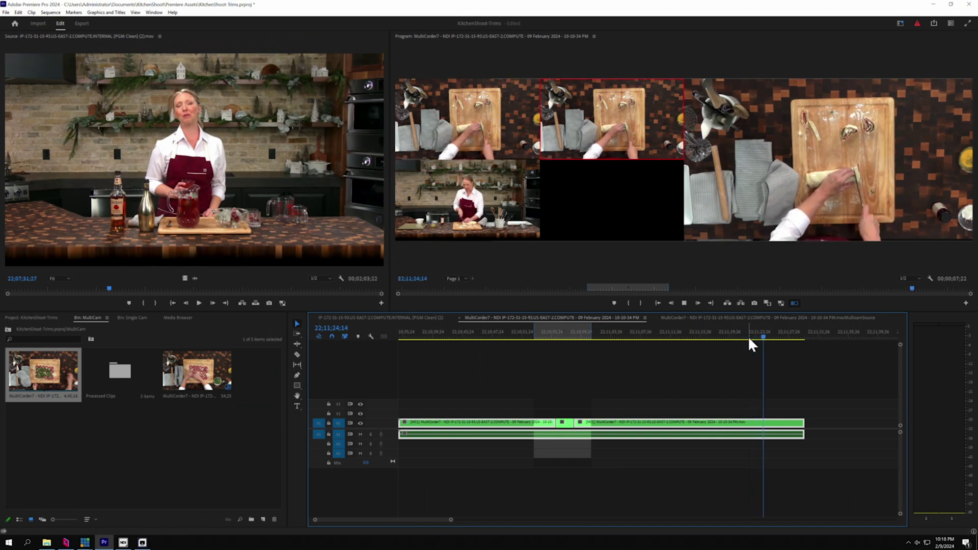
key("space")
mouse_move(751, 333)
left_mouse_down()
mouse_move(742, 332)
mouse_move(781, 335)
left_mouse_up()
key("i")
key("o")
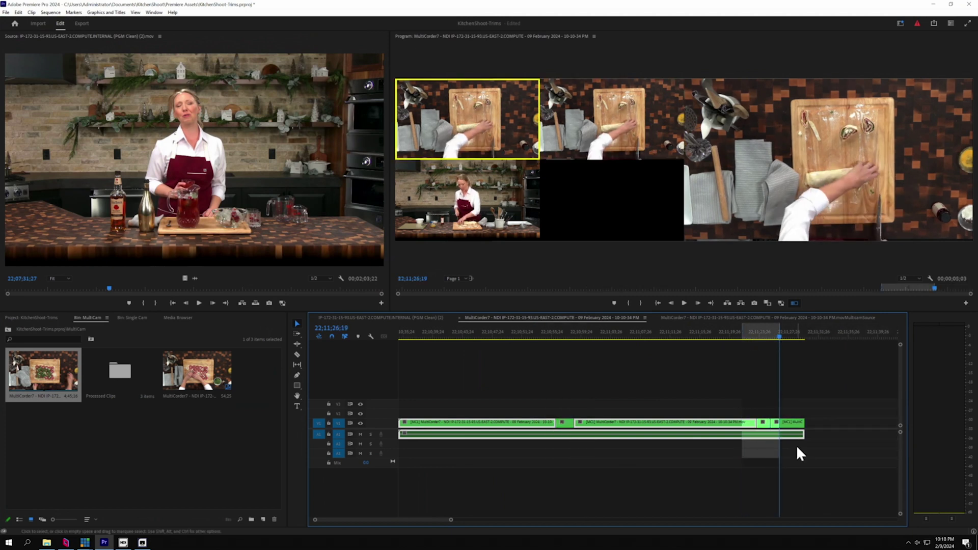